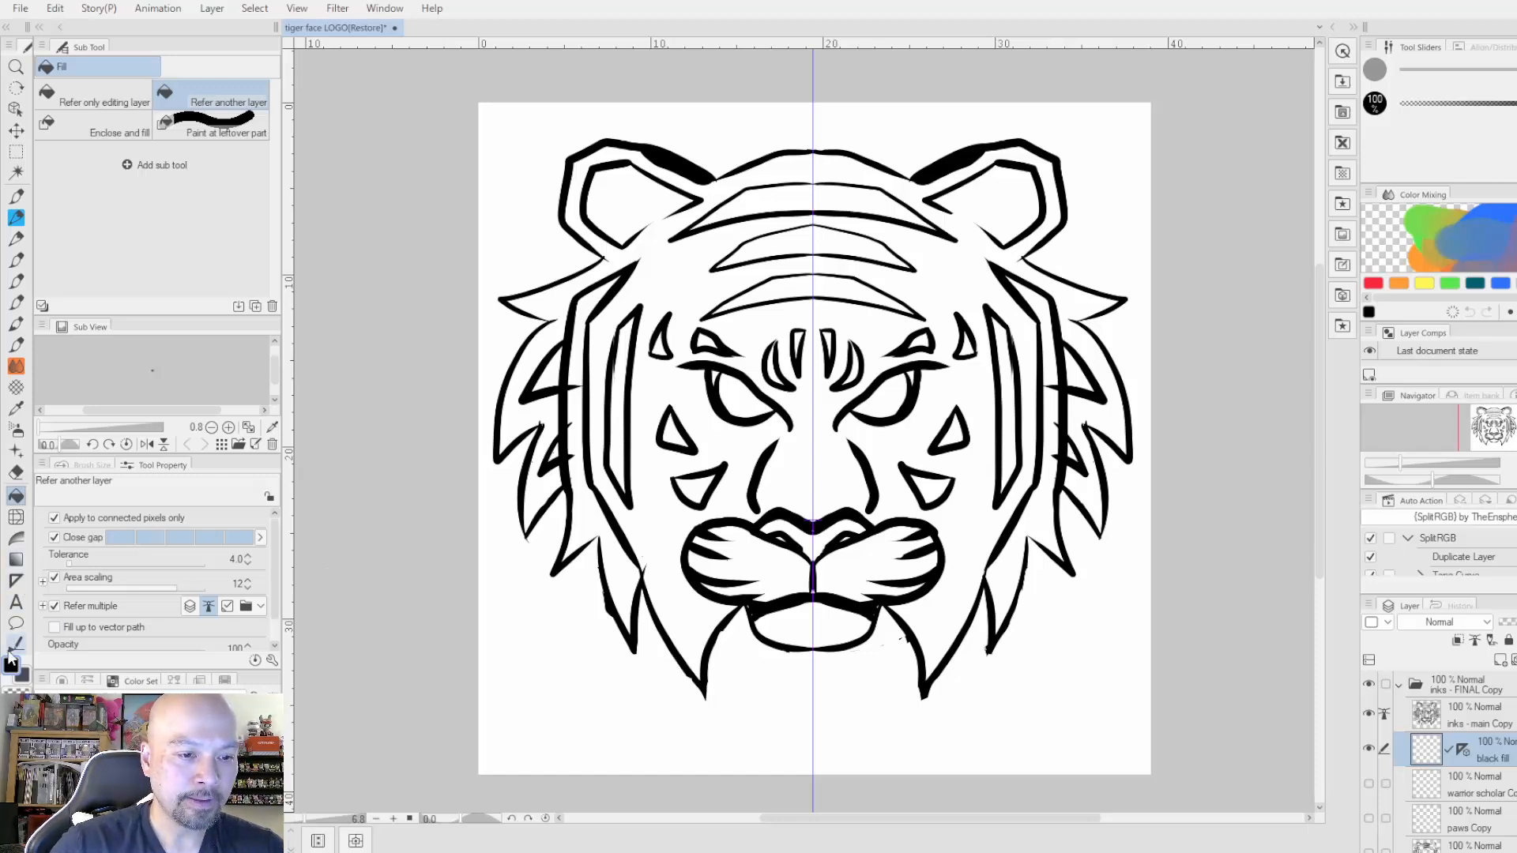
Show the Symmetrical ruler and its settings among the ruler tools.
click(15, 582)
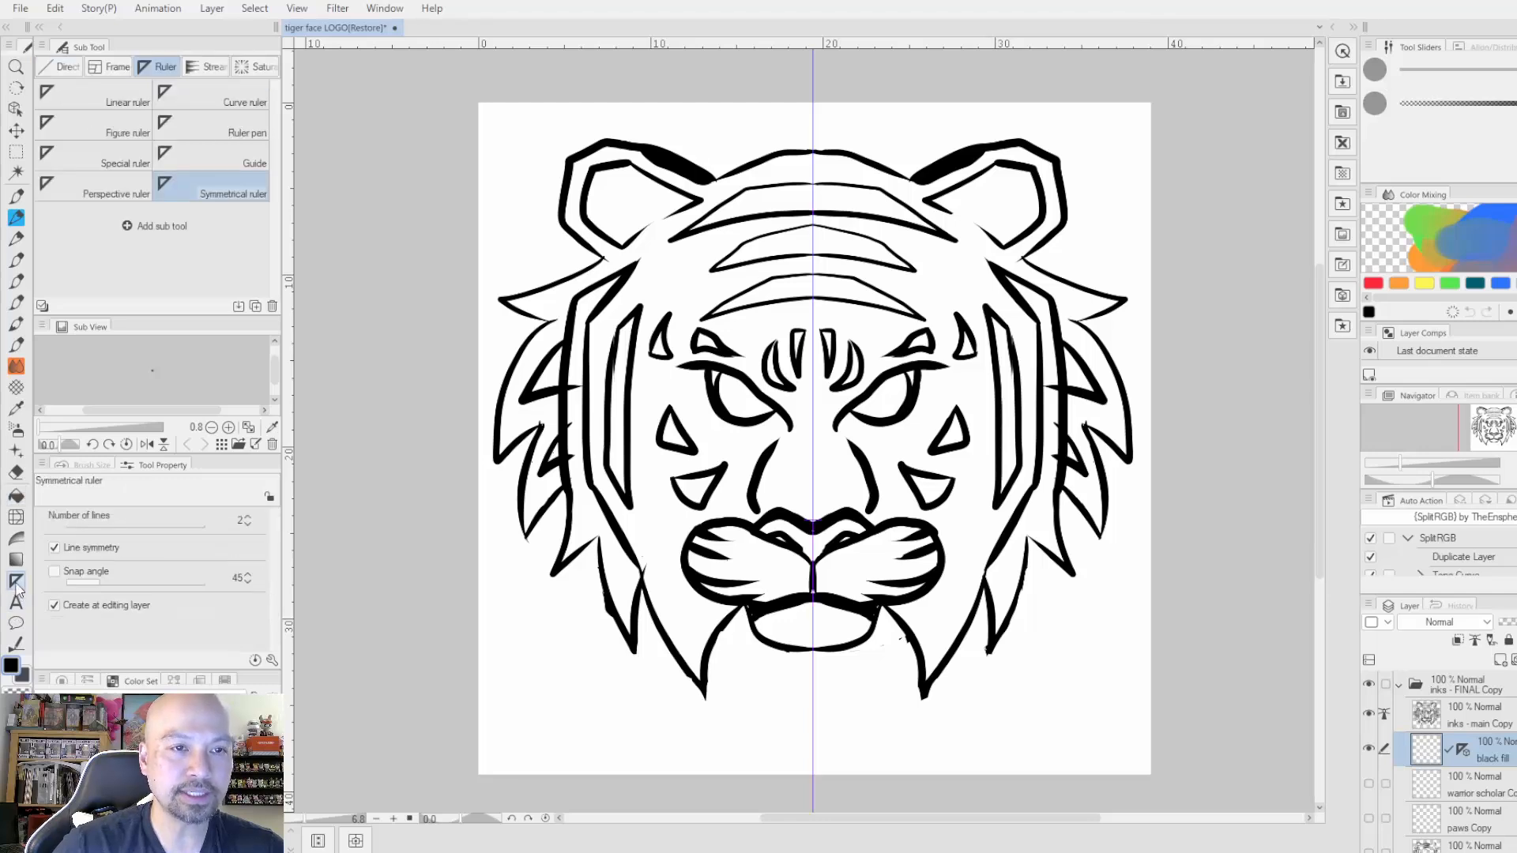
click(56, 67)
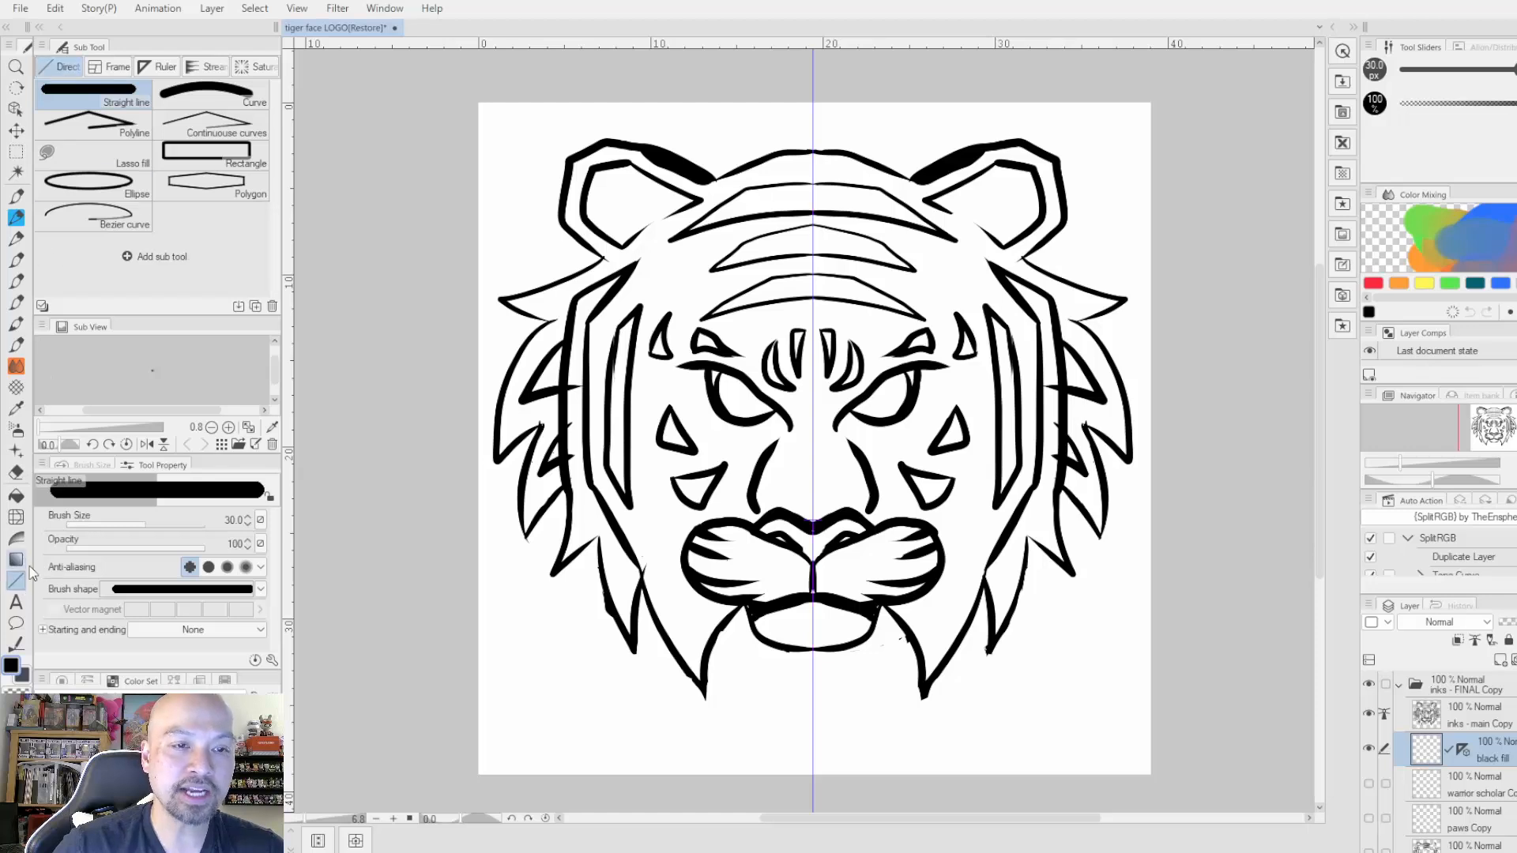
click(155, 68)
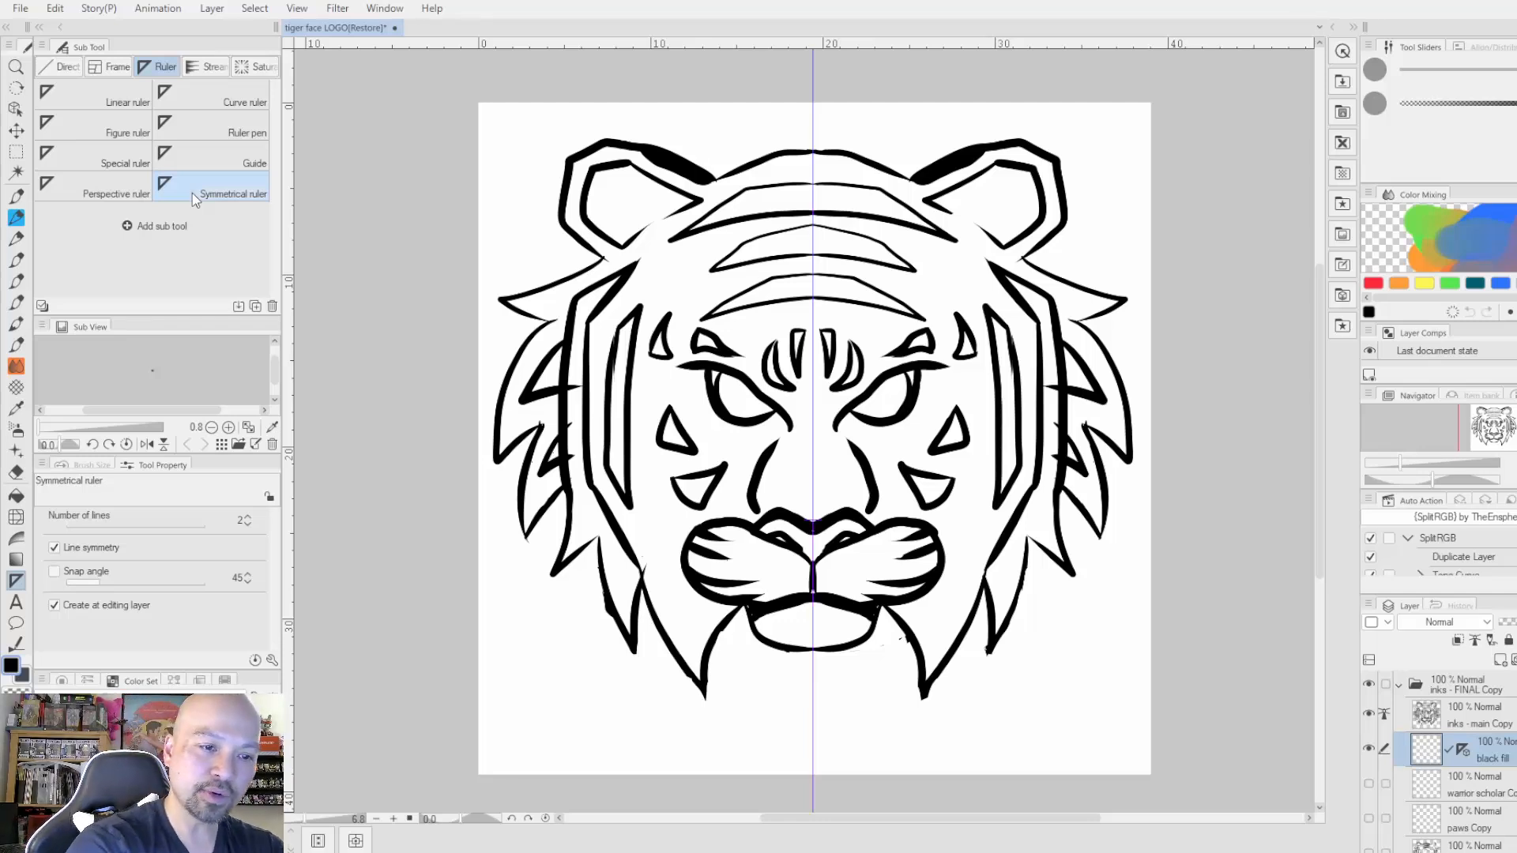
Fill the inner side stripes, cheek markings and eyebrow shapes with black, using the Fill tool that refers to another layer.
key(g)
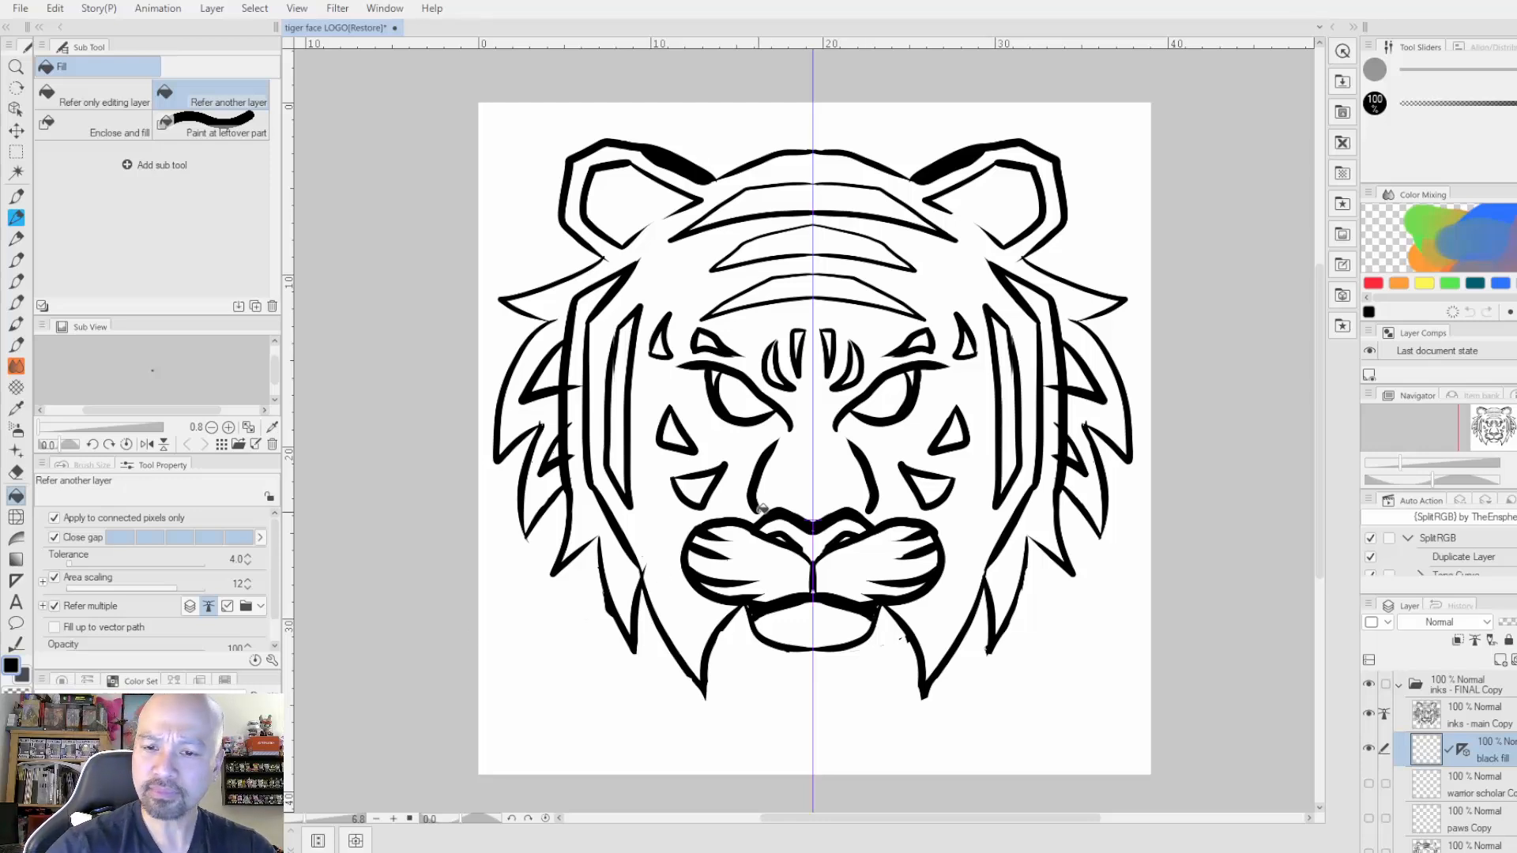
click(623, 406)
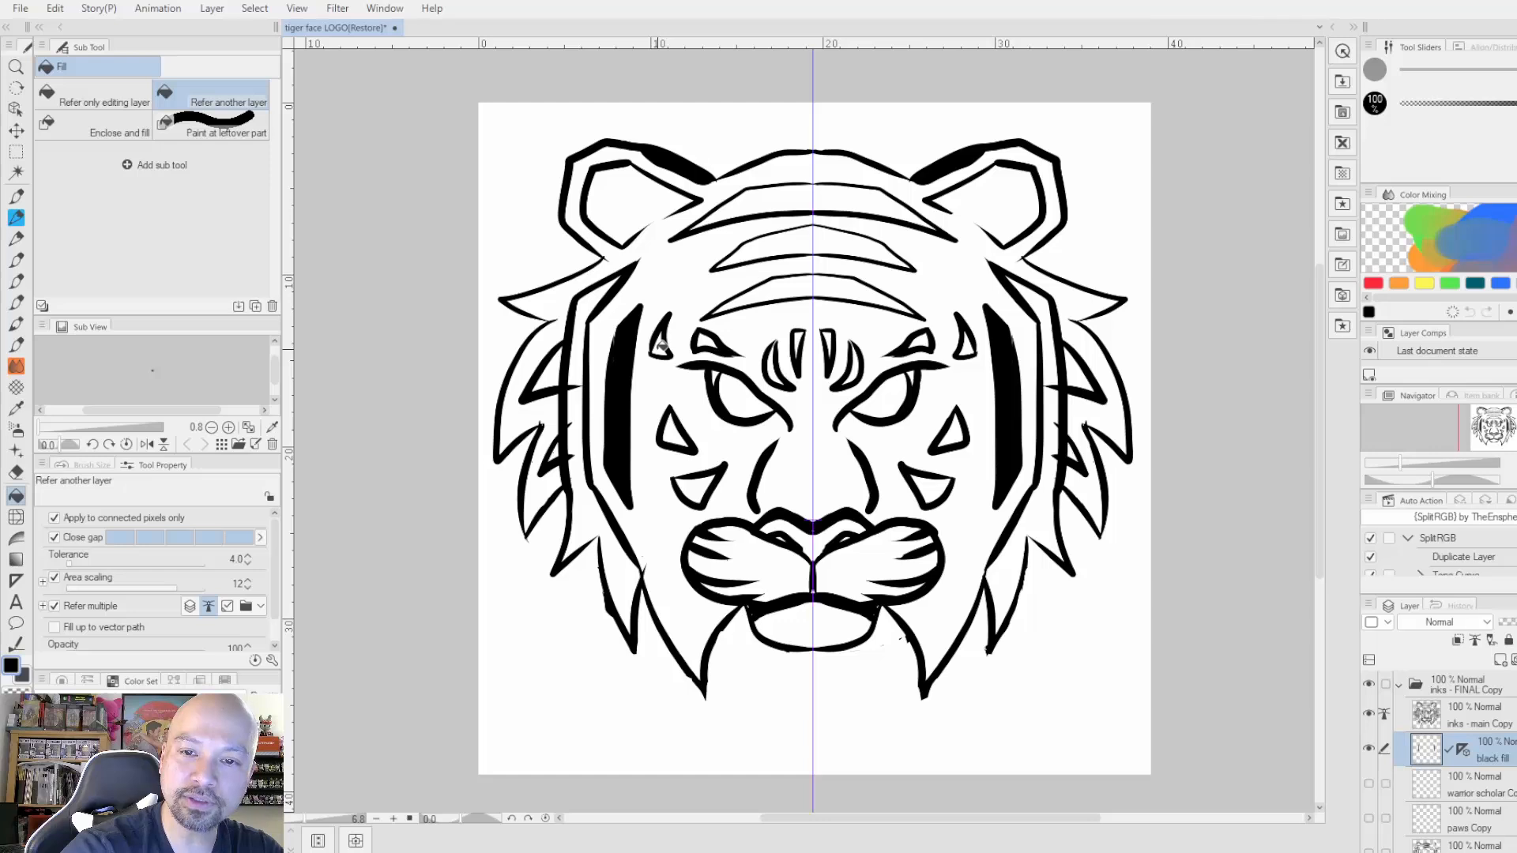
click(662, 345)
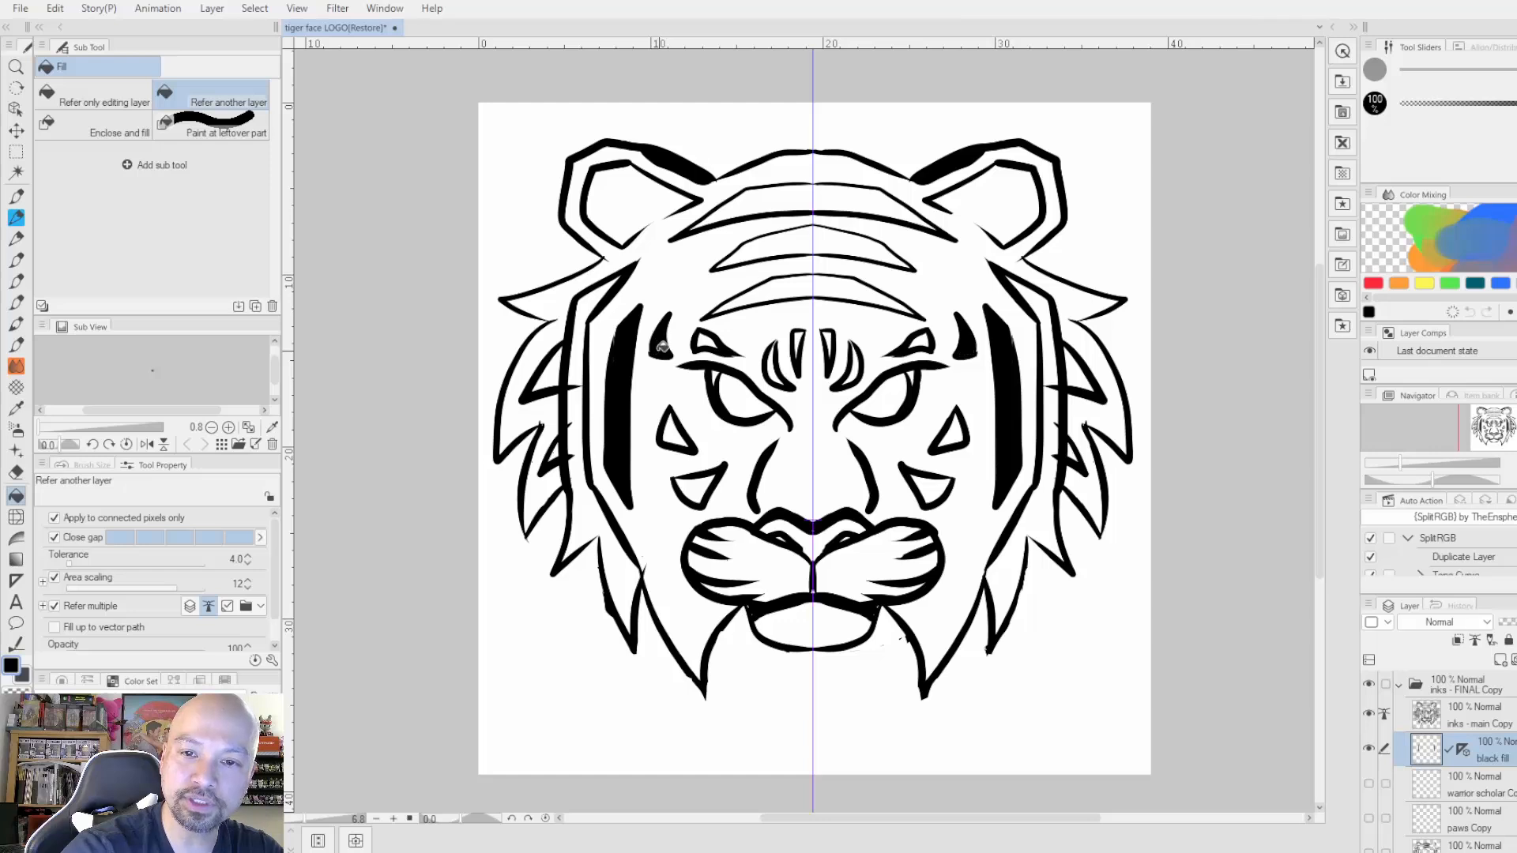
click(685, 429)
click(703, 485)
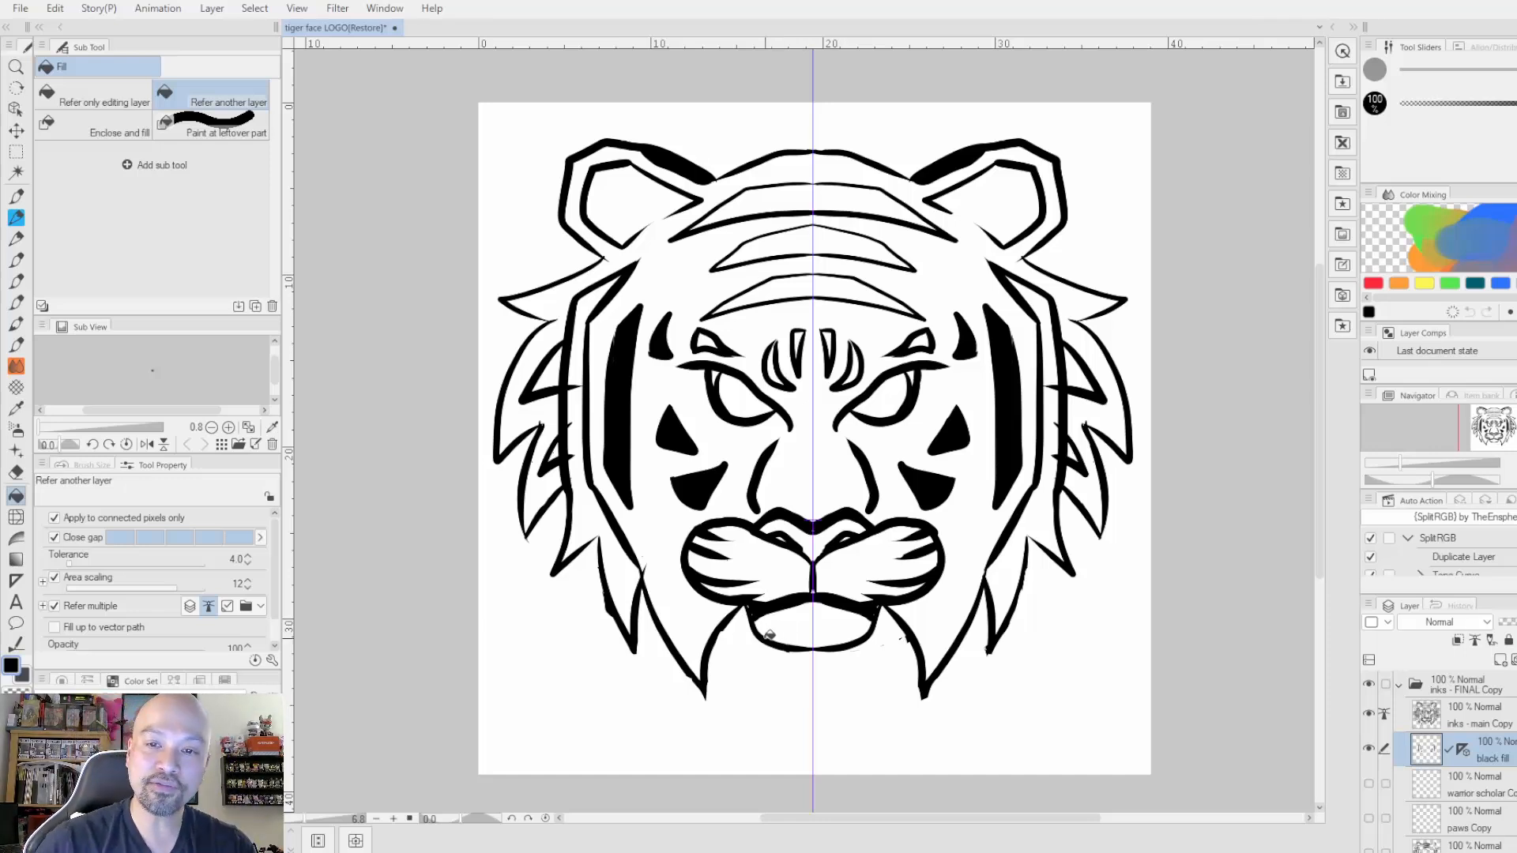
click(708, 340)
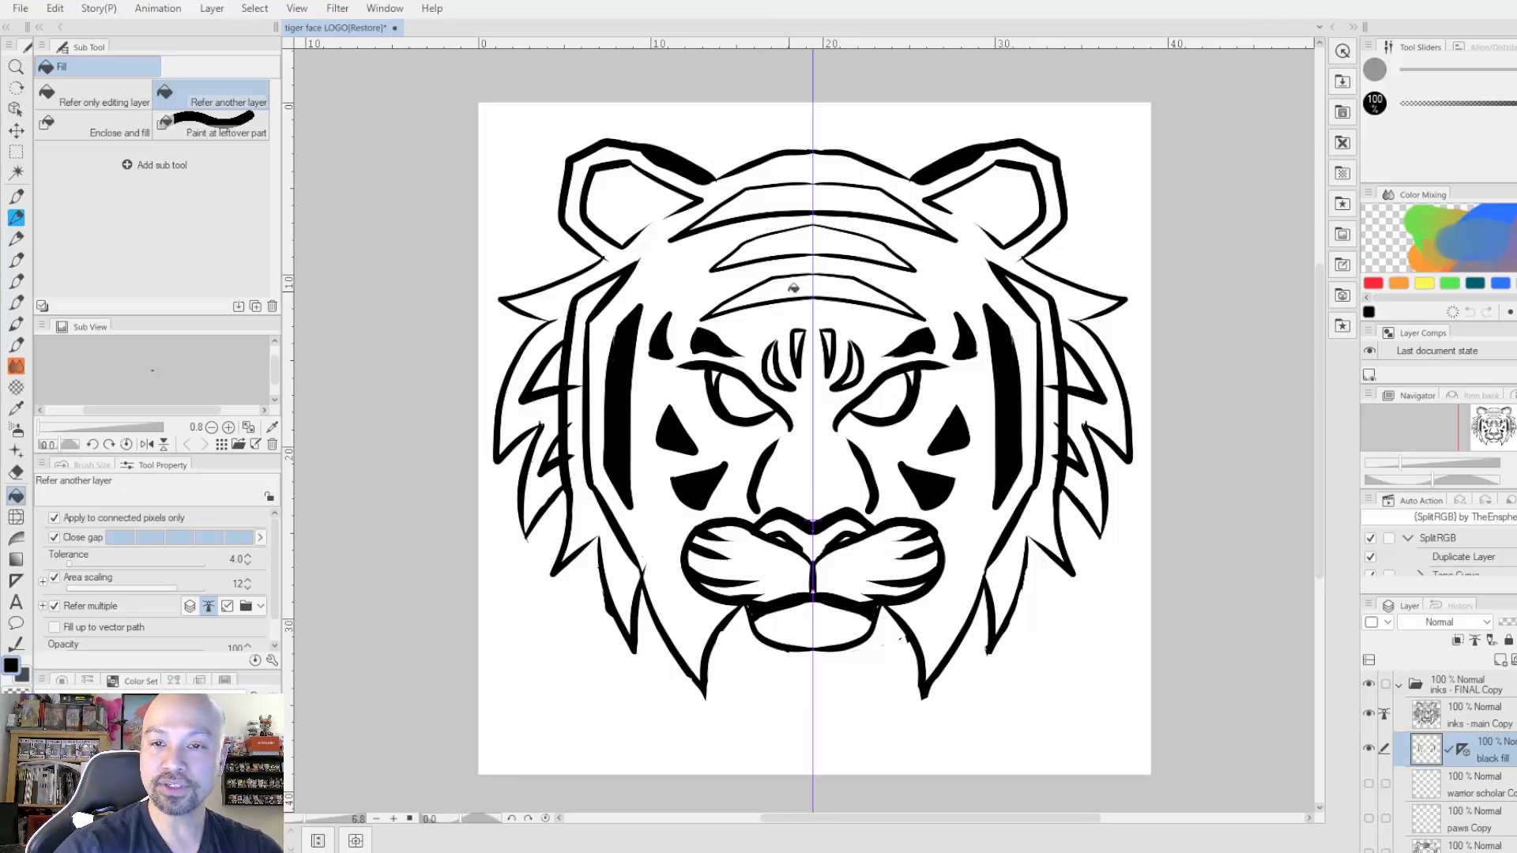
Fill the three forehead stripes and the small stripes between the eyes with black.
click(756, 201)
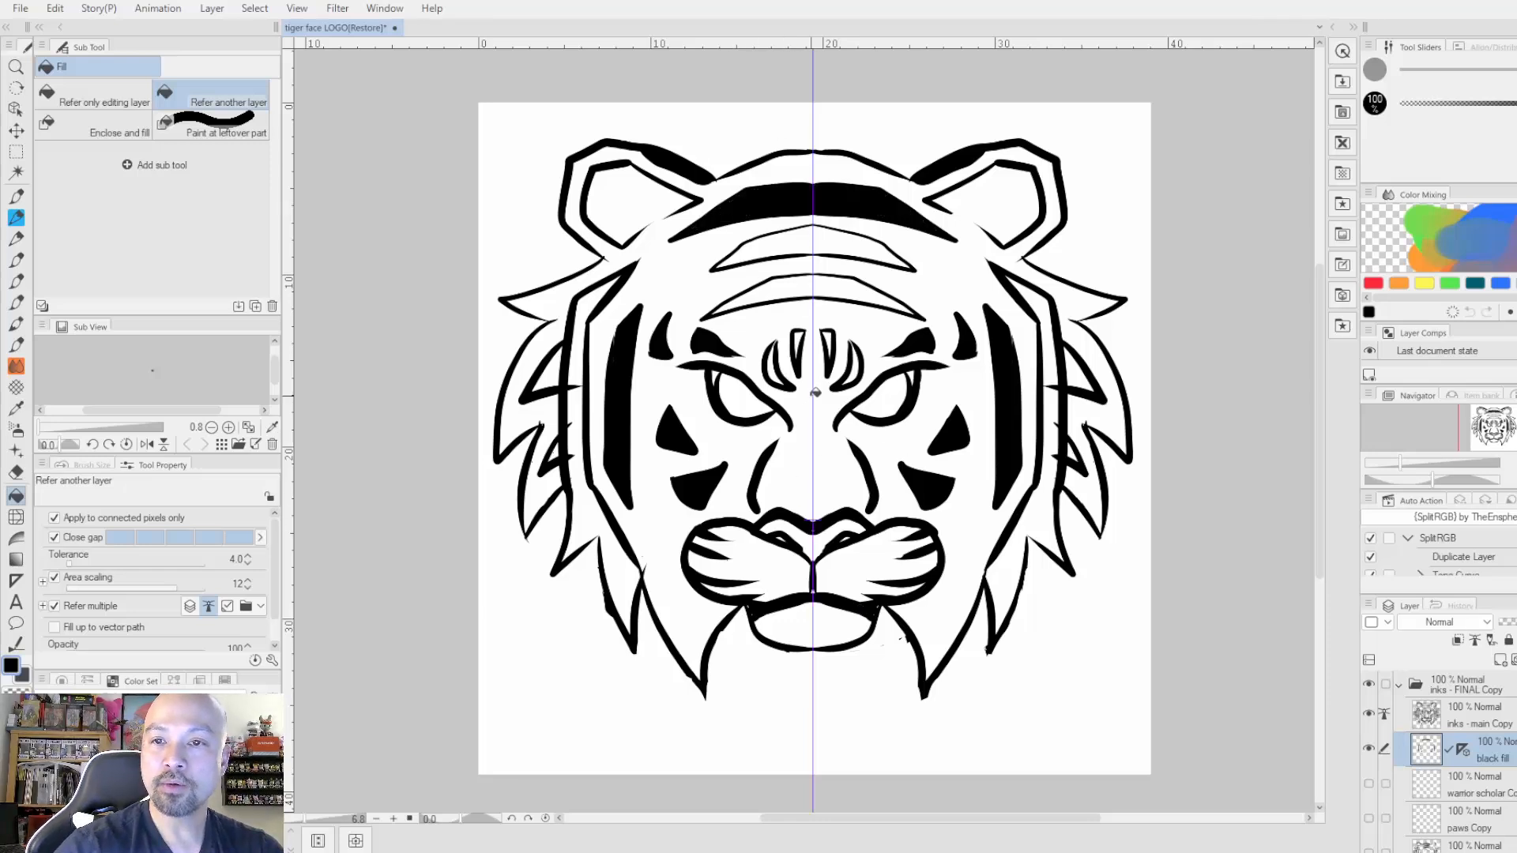
click(778, 245)
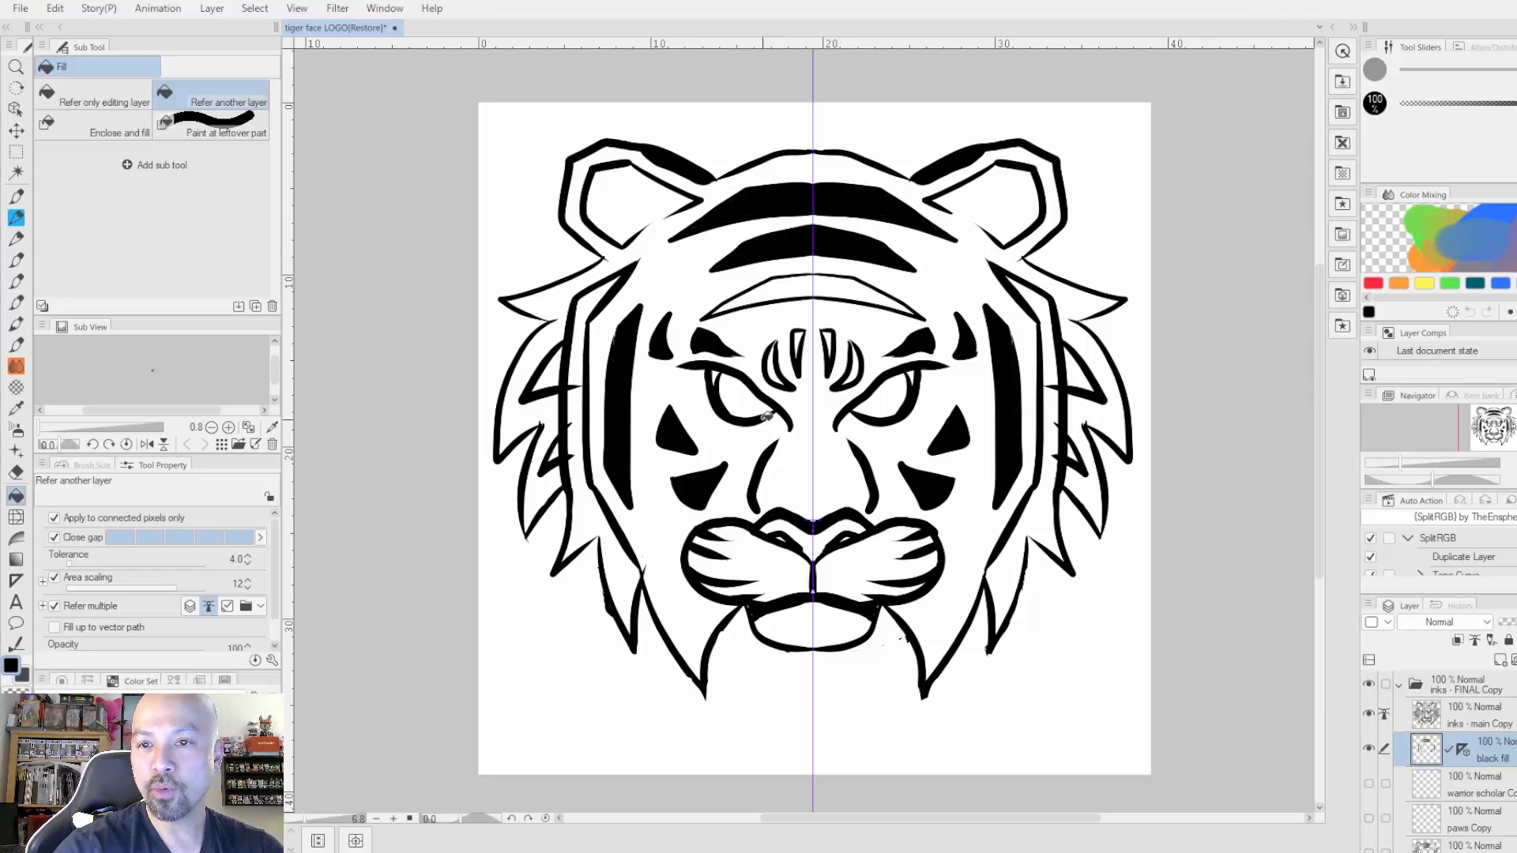
click(780, 286)
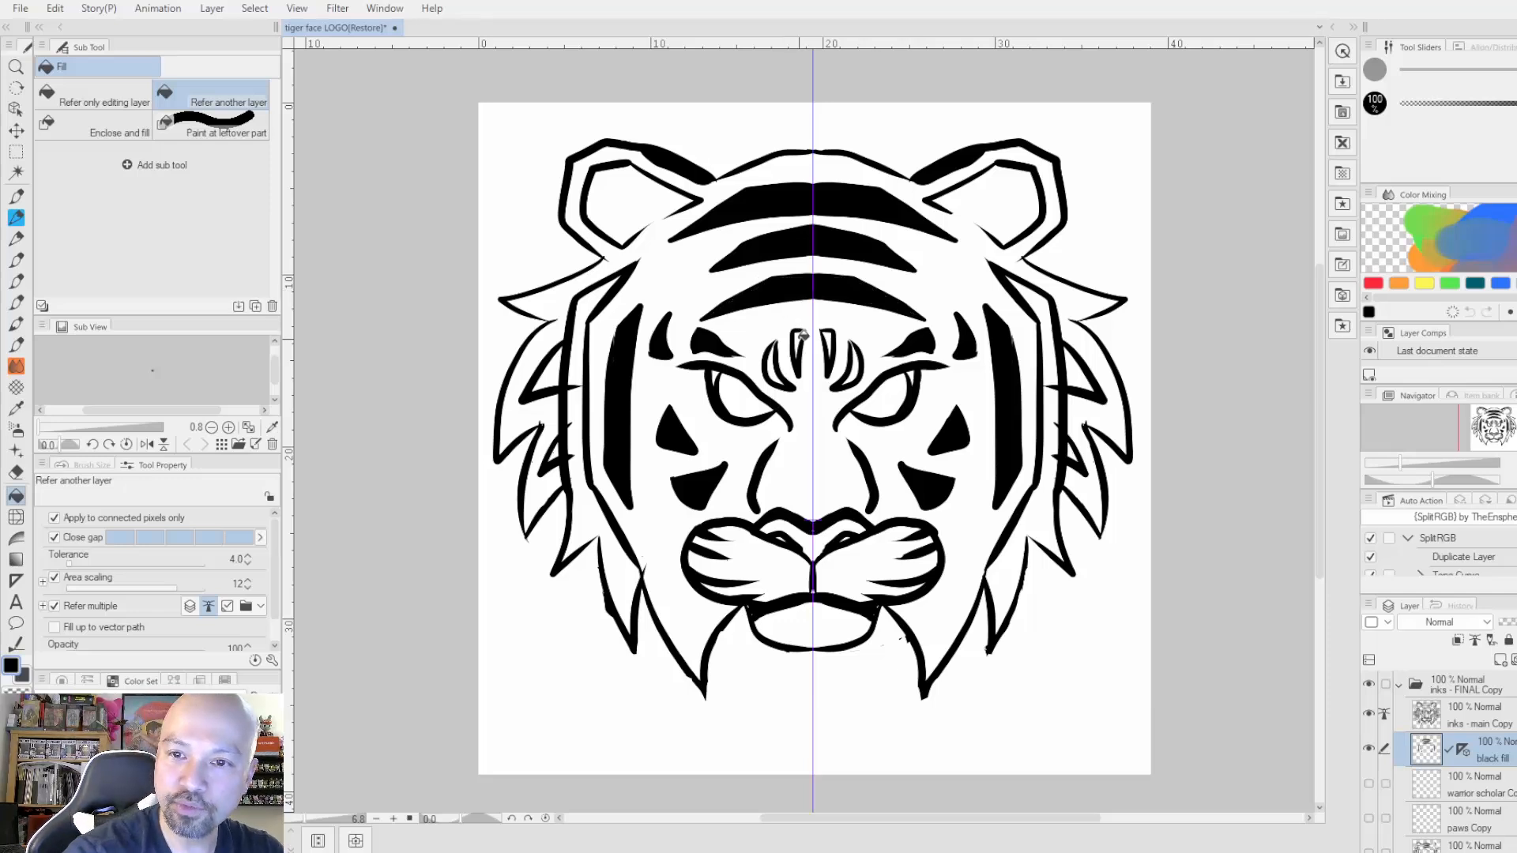
click(801, 334)
click(777, 364)
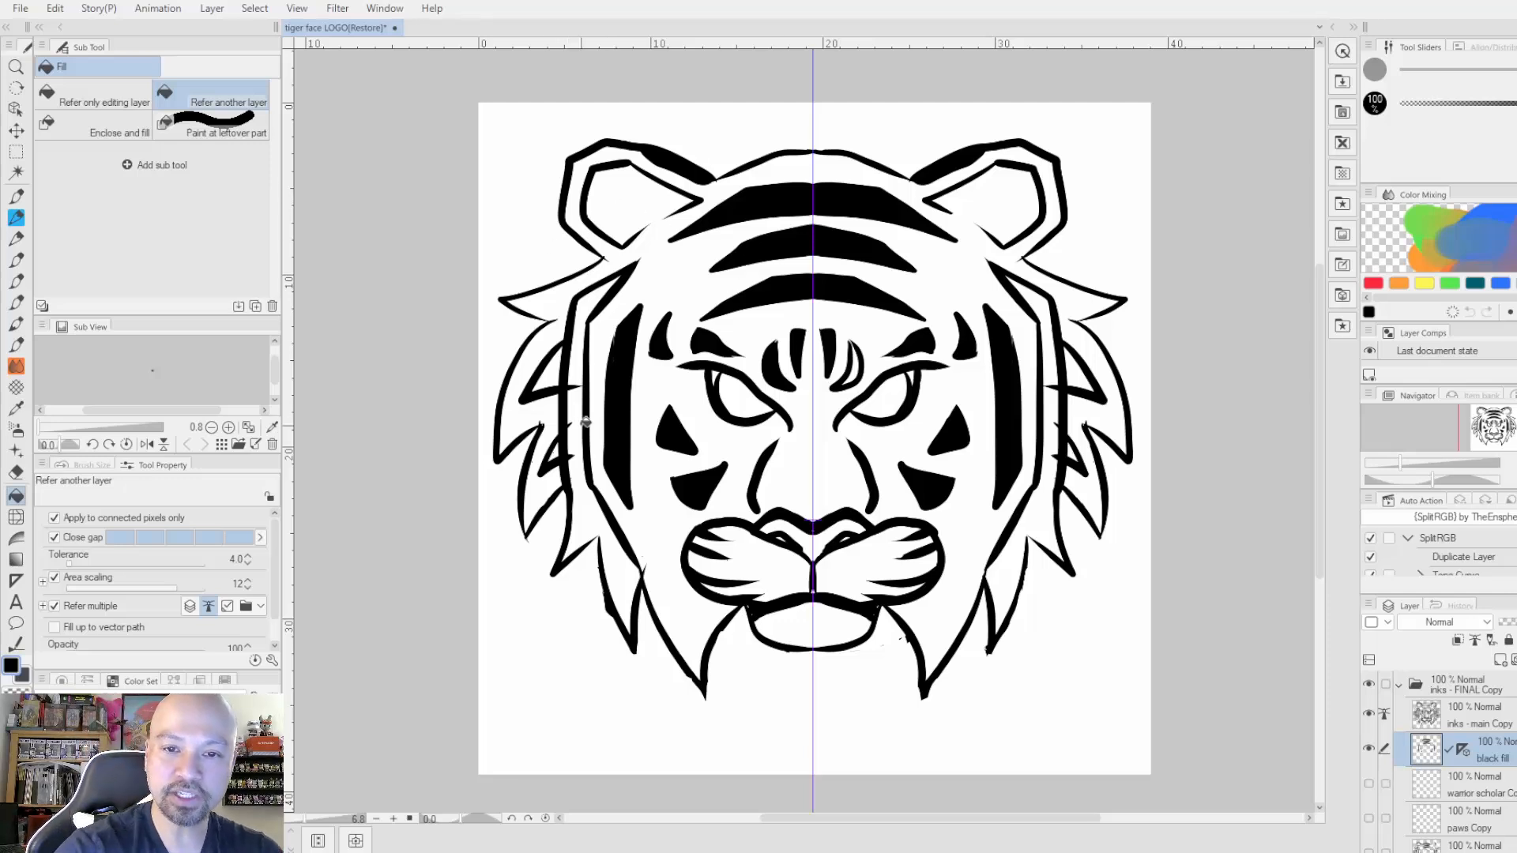
Fill the long outer stripes along both sides of the face and the adjoining mane tufts with black.
click(578, 365)
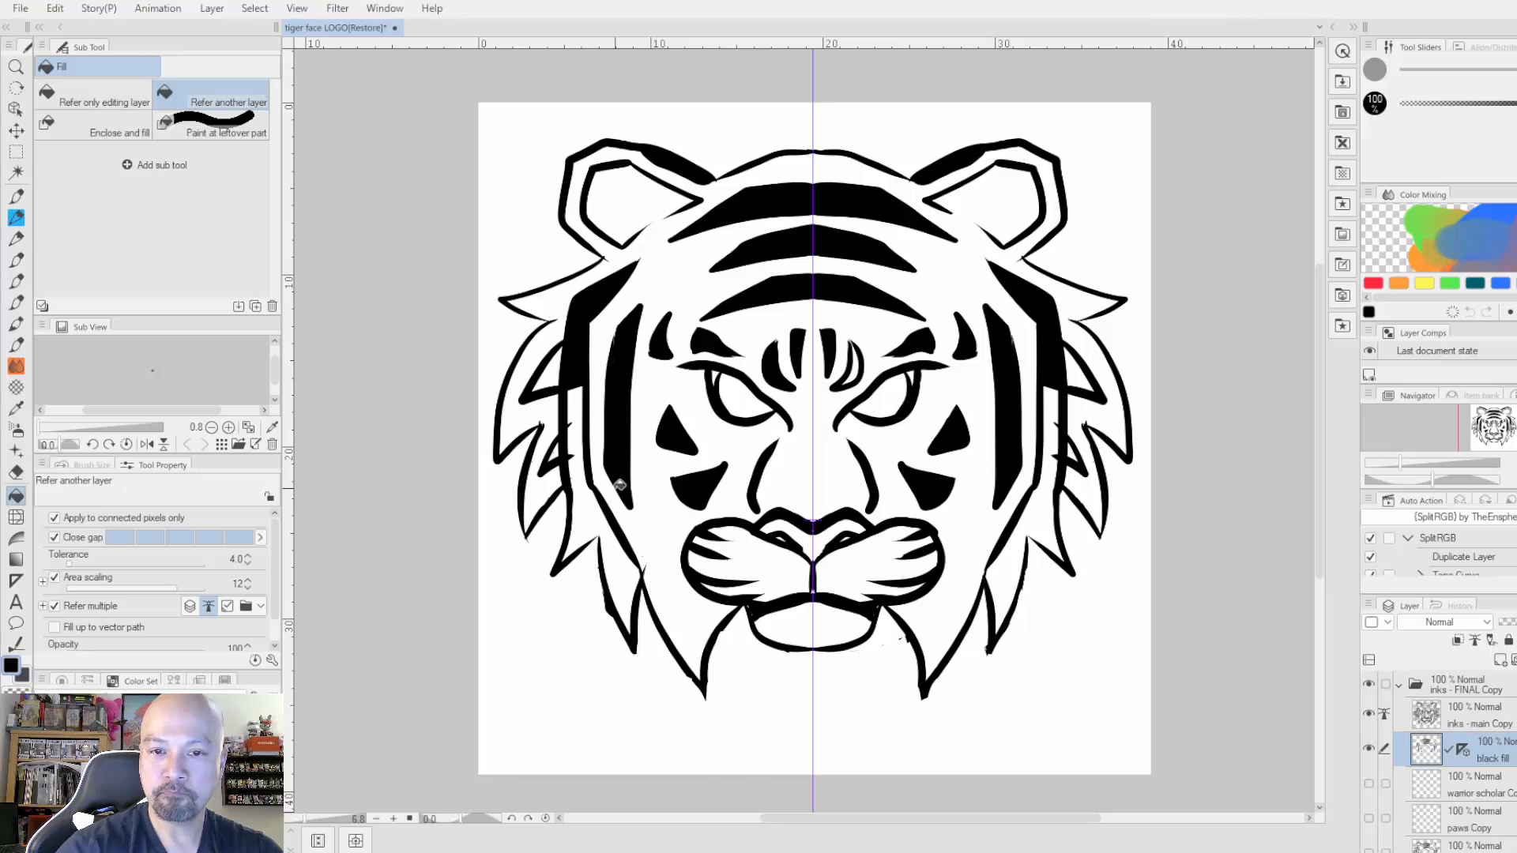
click(577, 407)
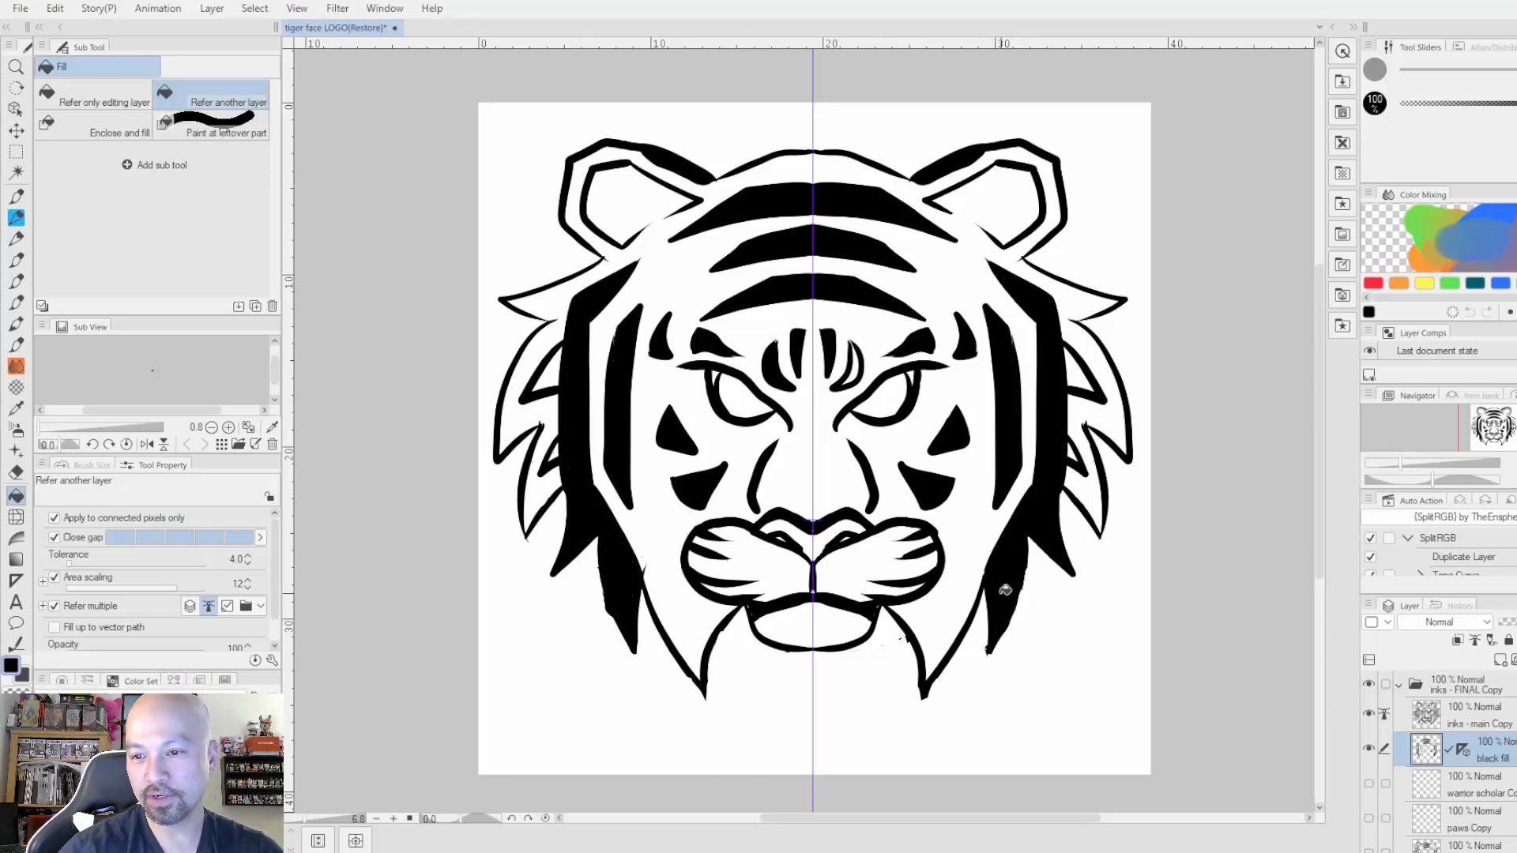
click(549, 370)
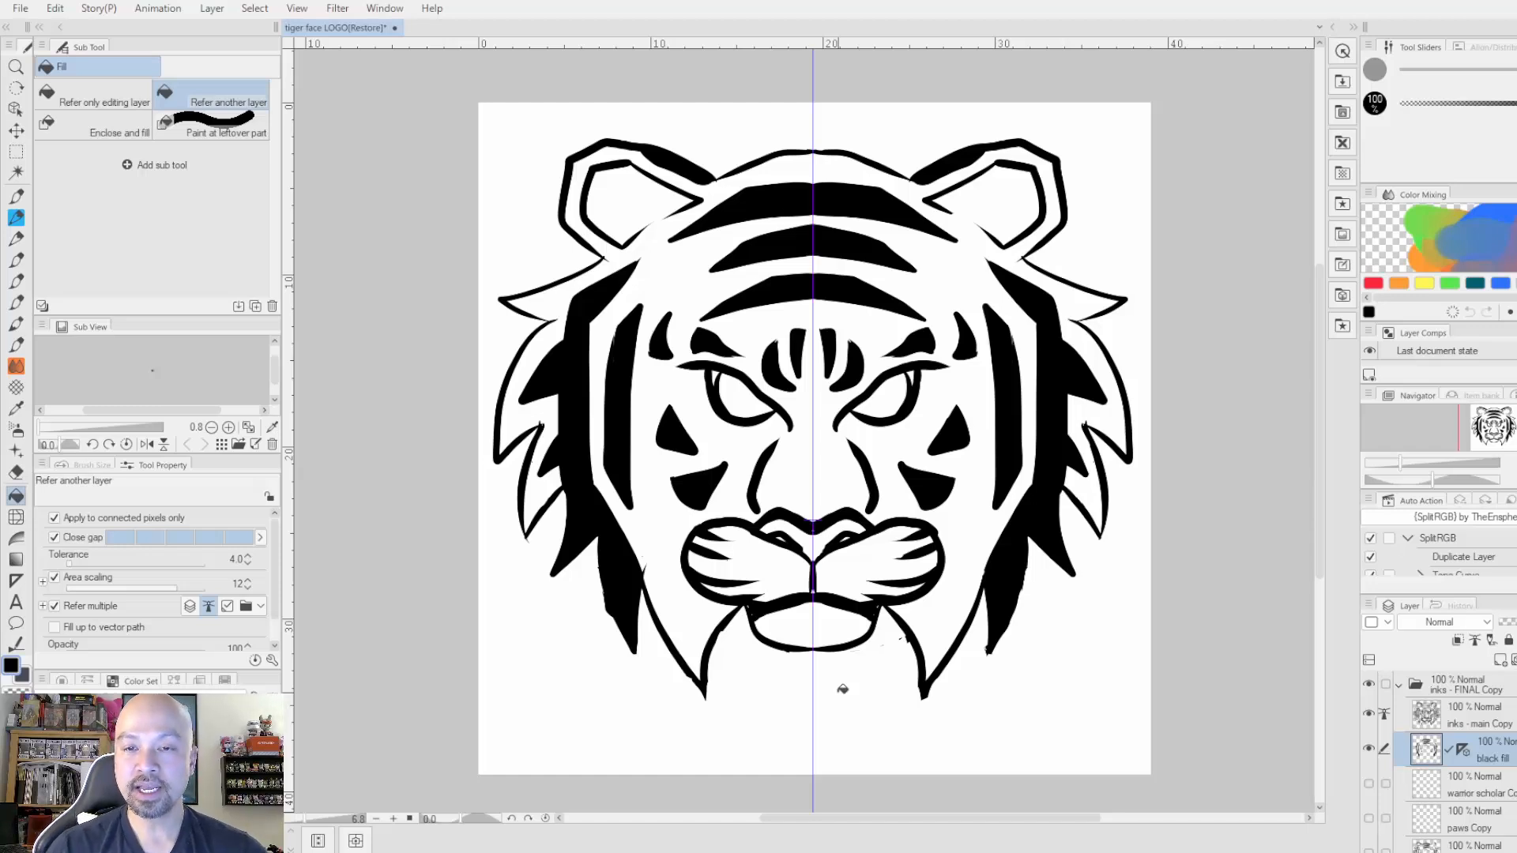
Choose the G-pen and enlarge its brush size to 170.
click(16, 196)
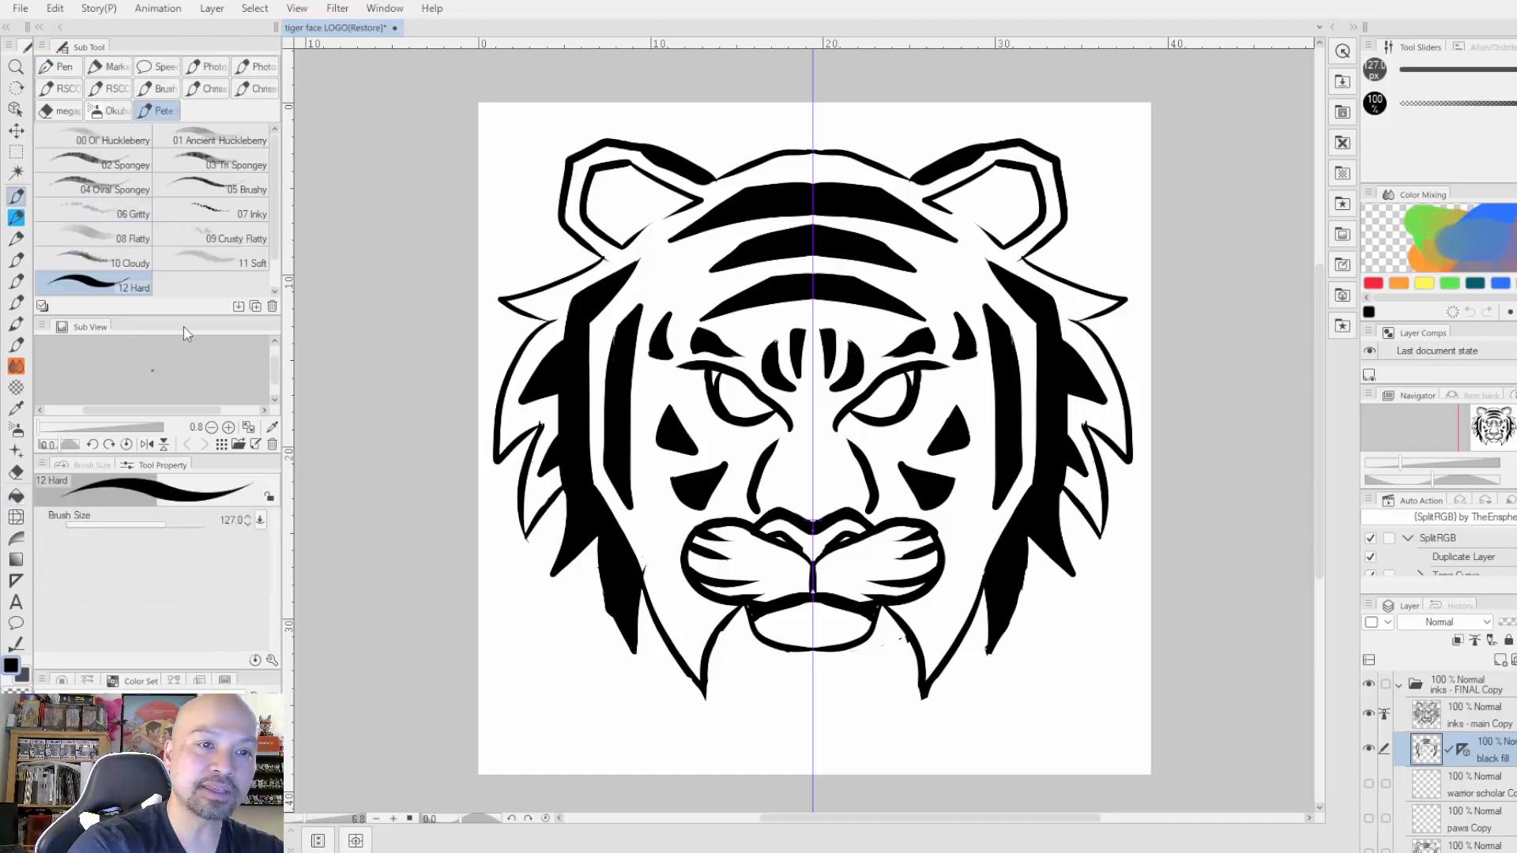
click(59, 66)
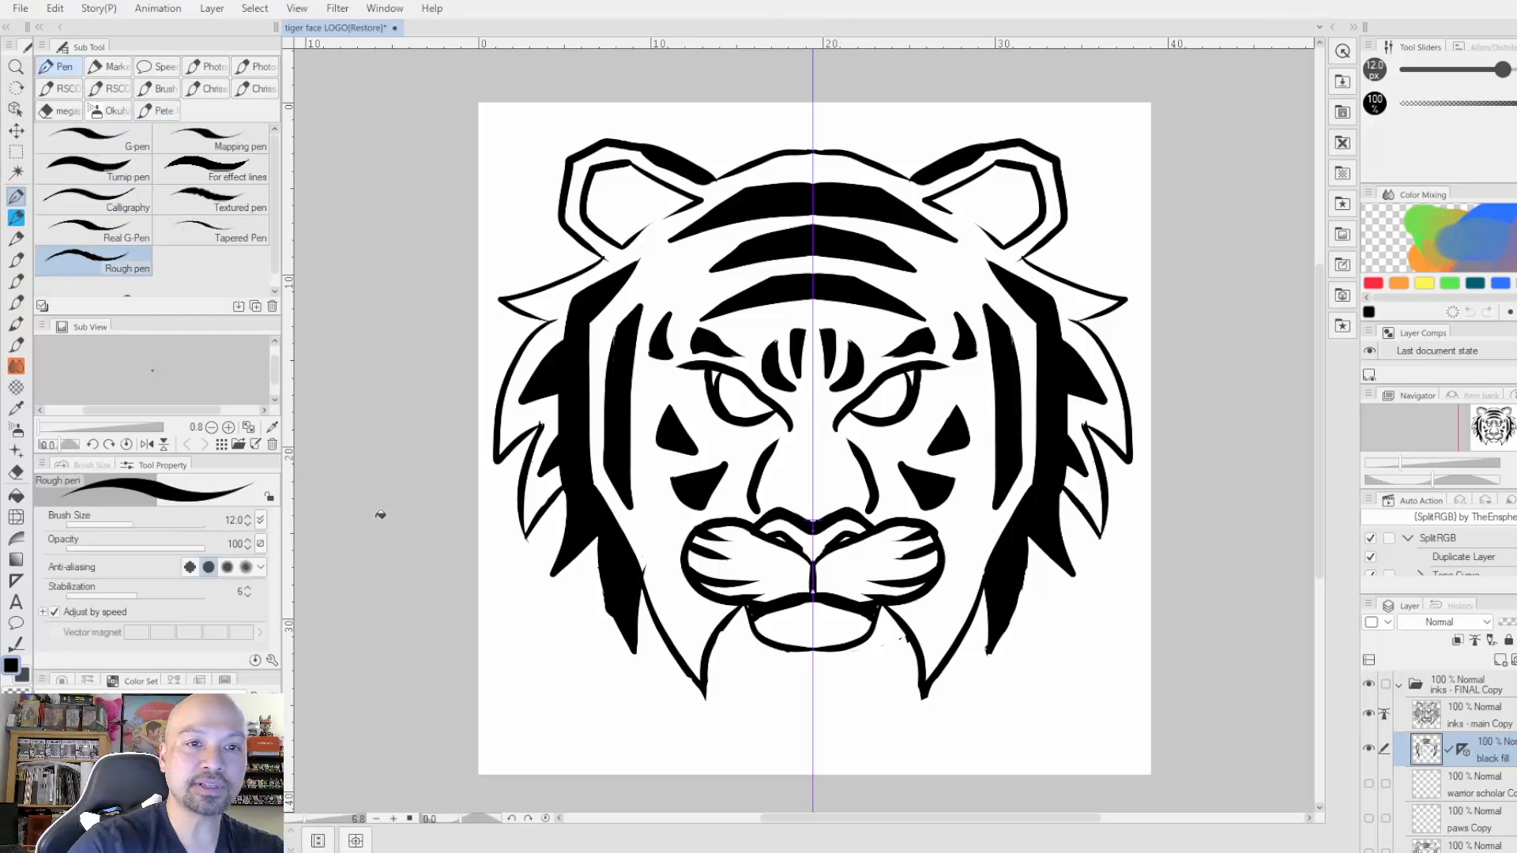
click(94, 139)
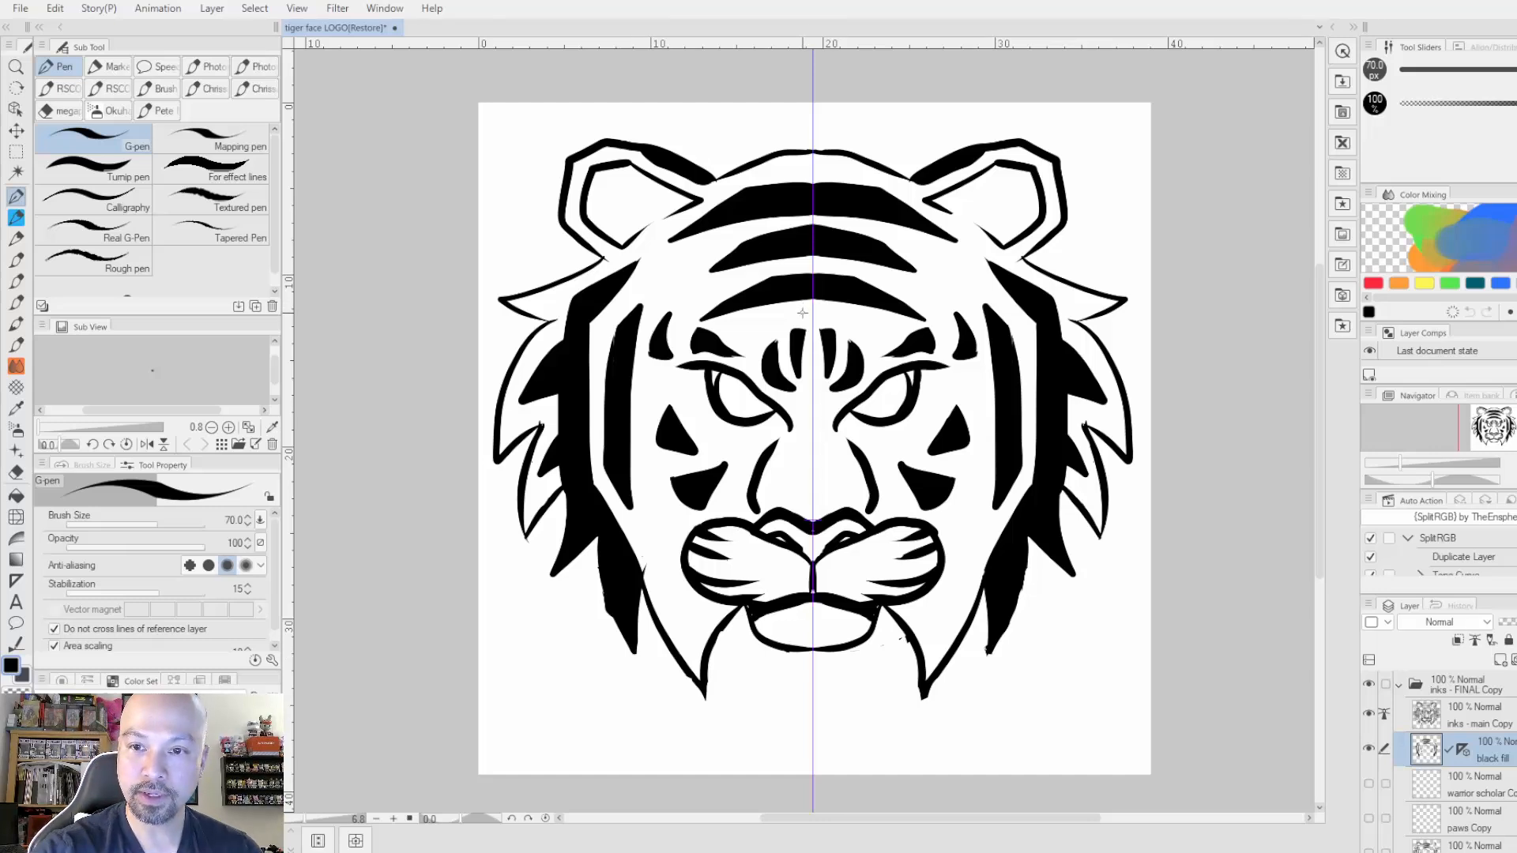
key(bracketright)
key(bracketright)
key(bracketright)
key(bracketright)
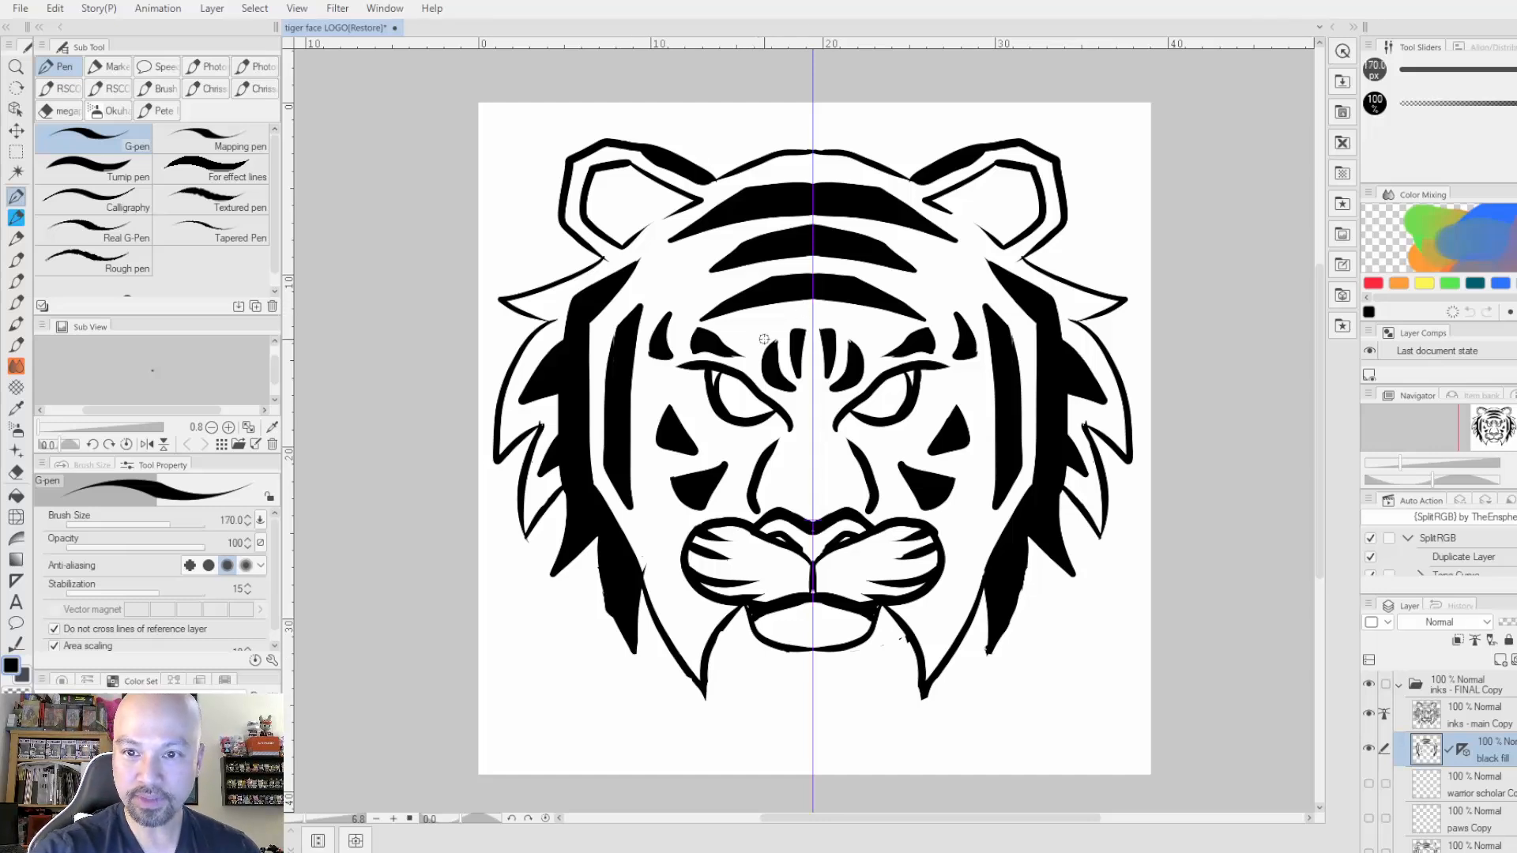
Fill both eyes with black on the black fill layer, and return to the G-pen.
click(1479, 724)
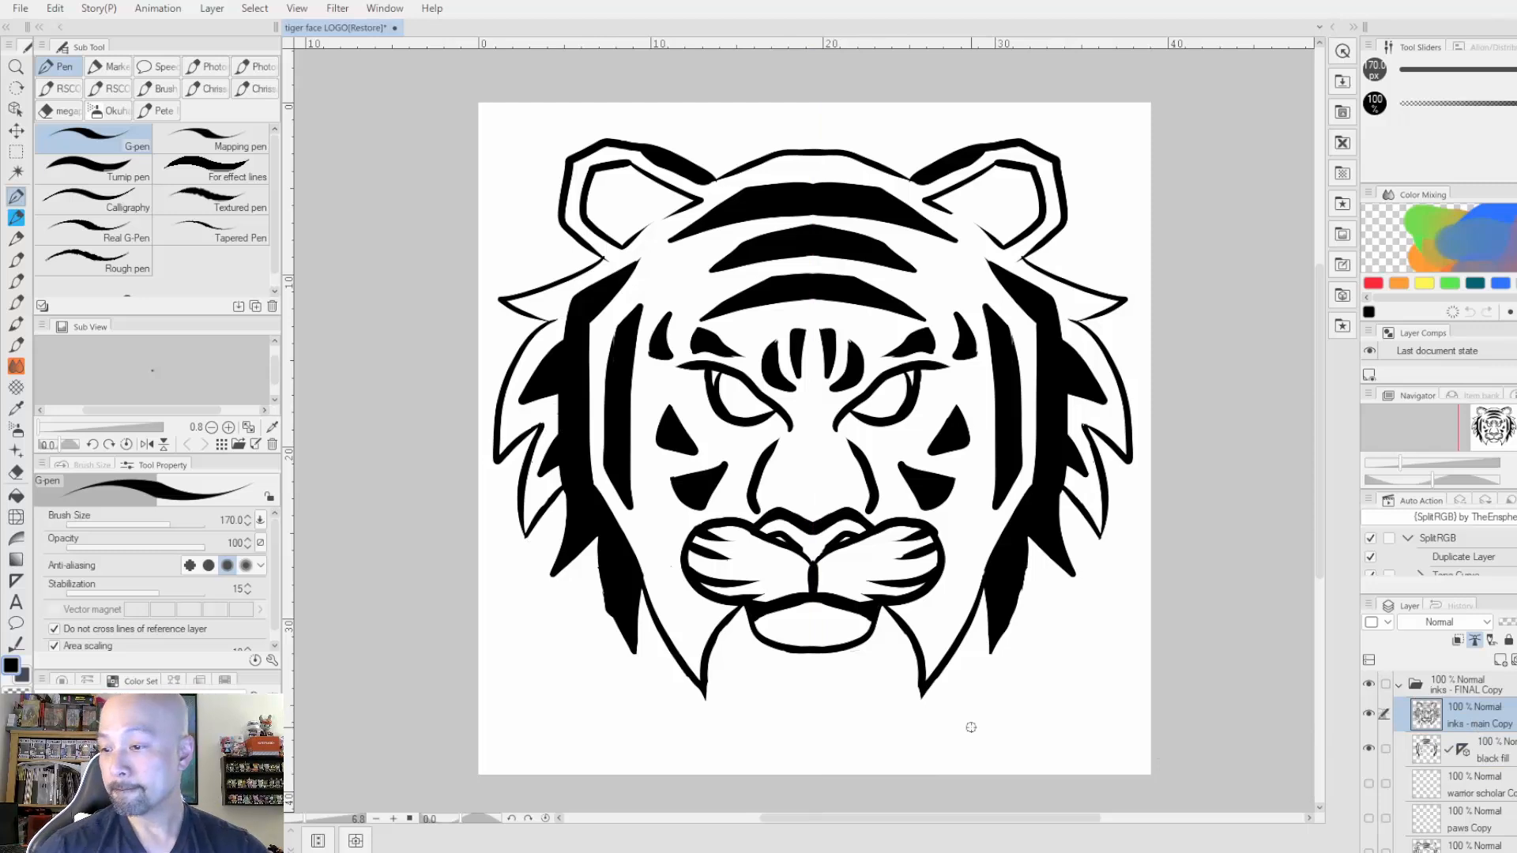
click(1490, 760)
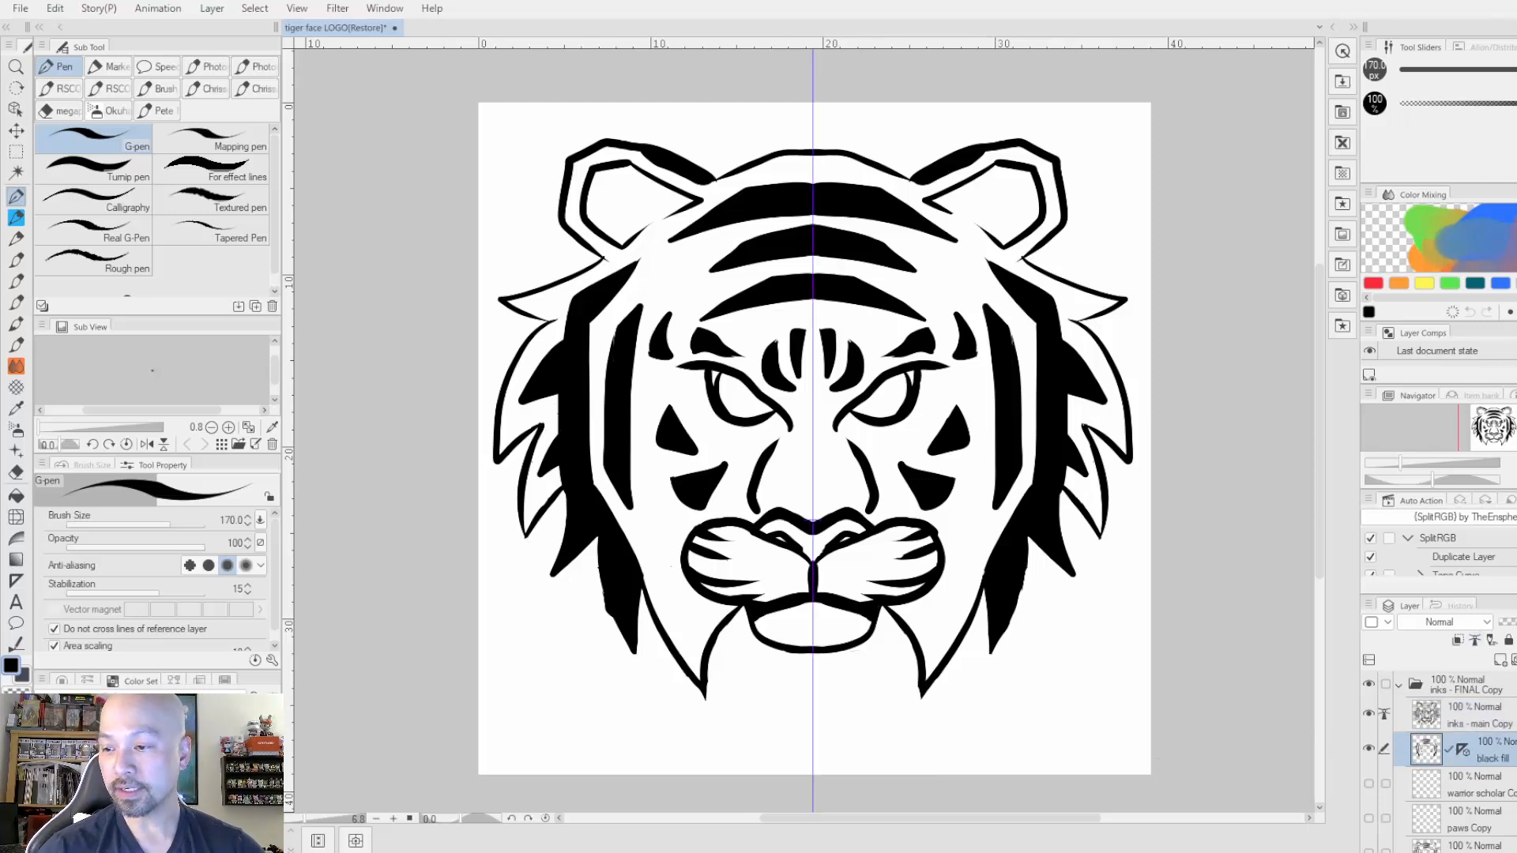
click(16, 496)
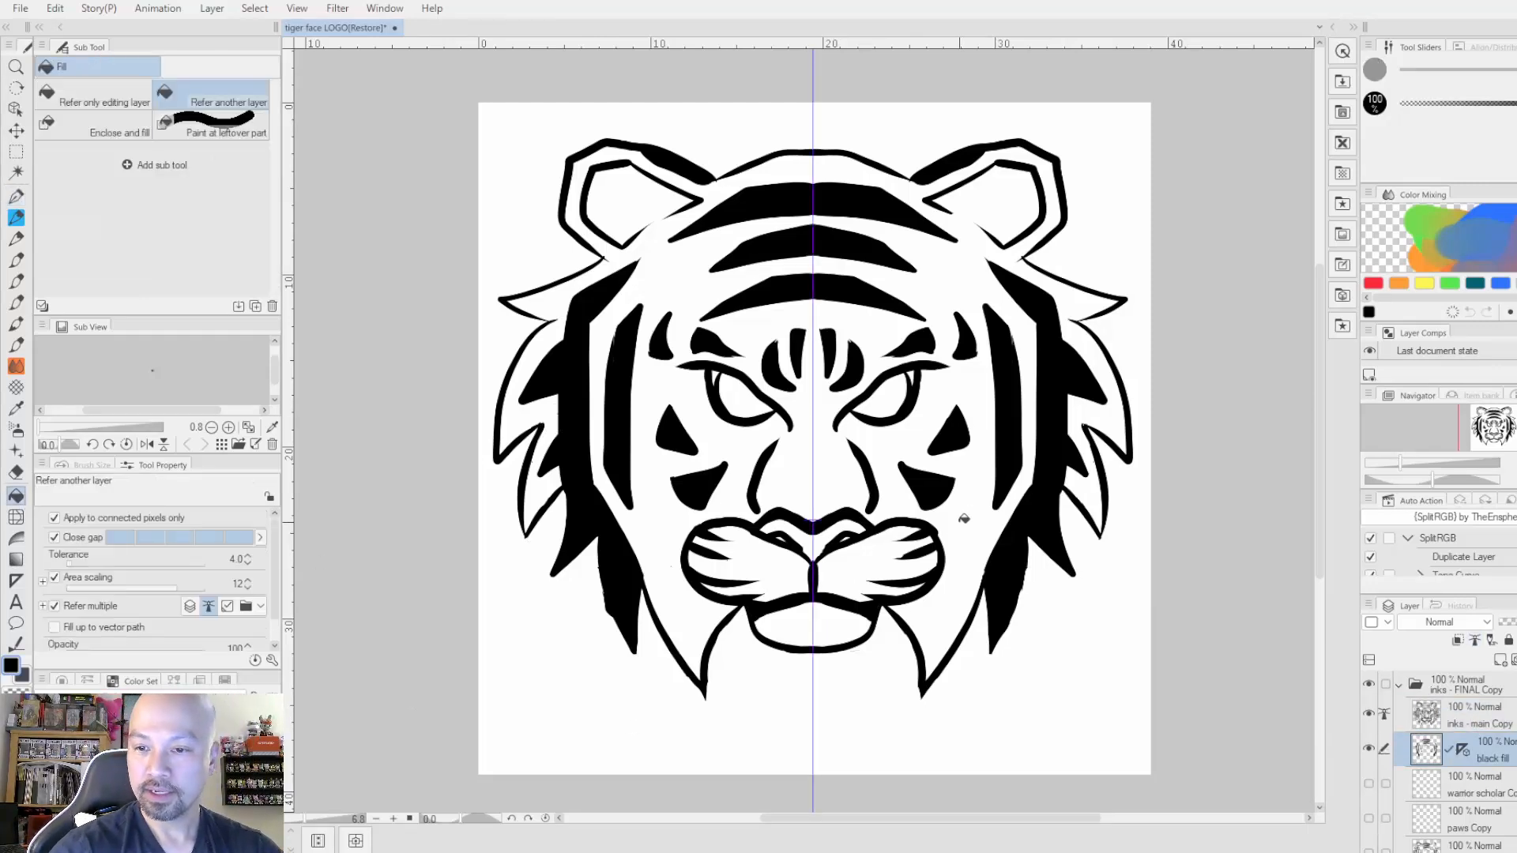
click(741, 395)
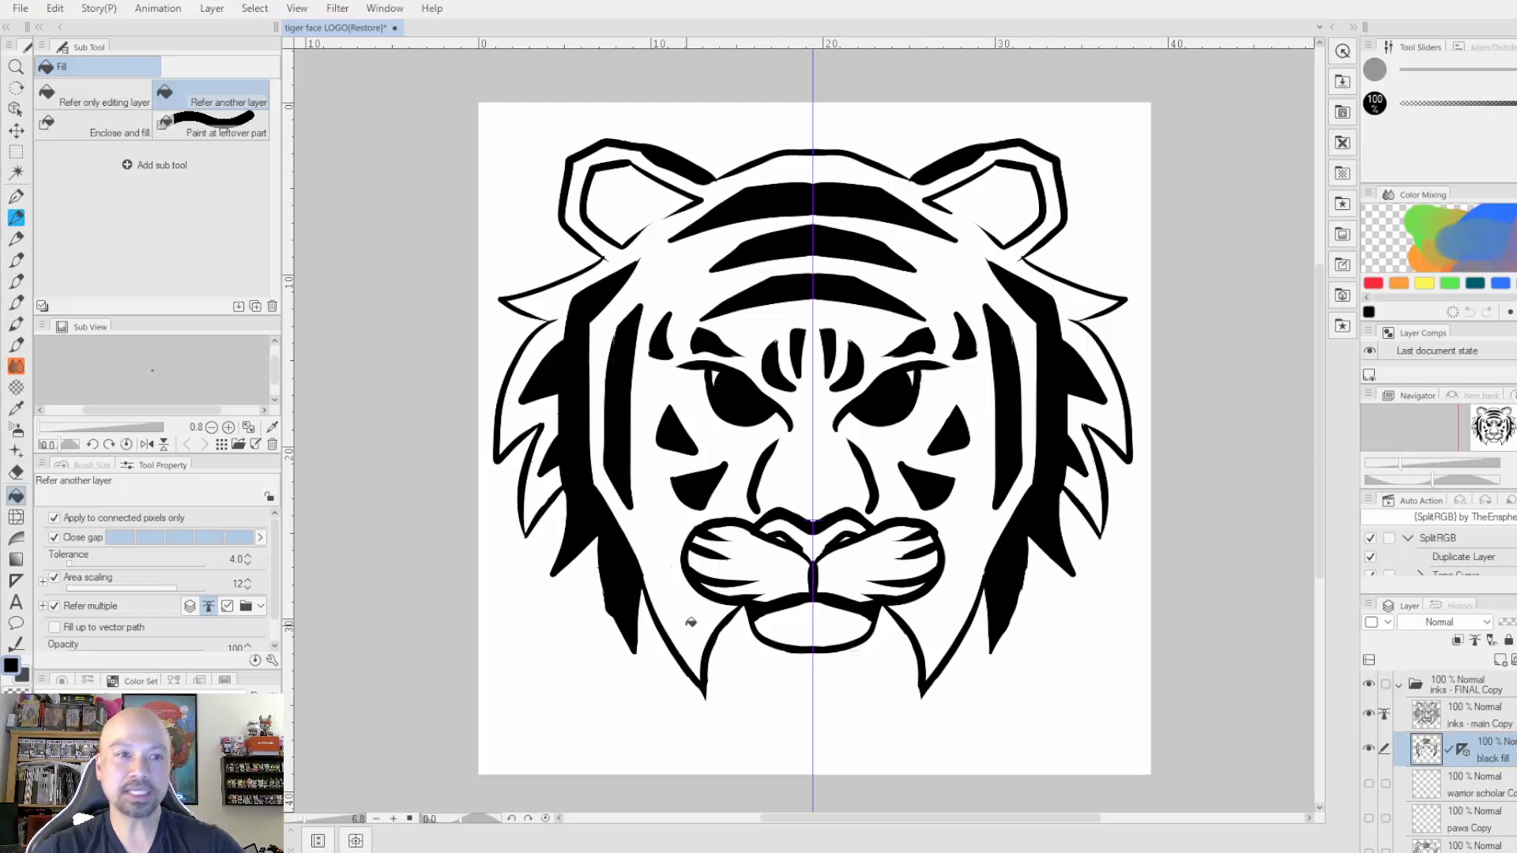
key(p)
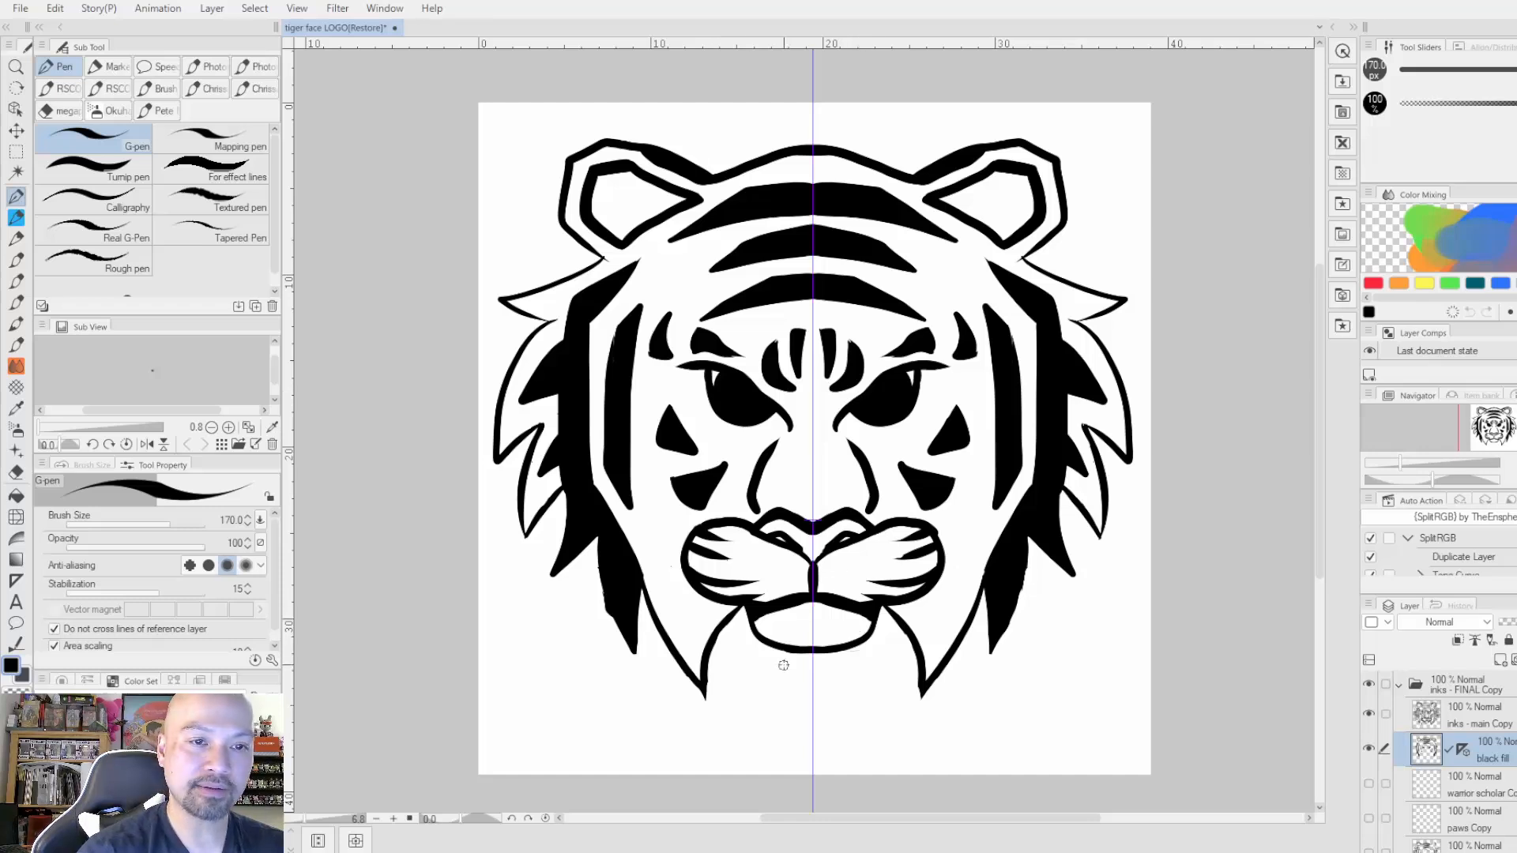
Hide the main inks layer, auto-select and delete the black fill in both eyes, deselect, and show the inks again.
click(1370, 715)
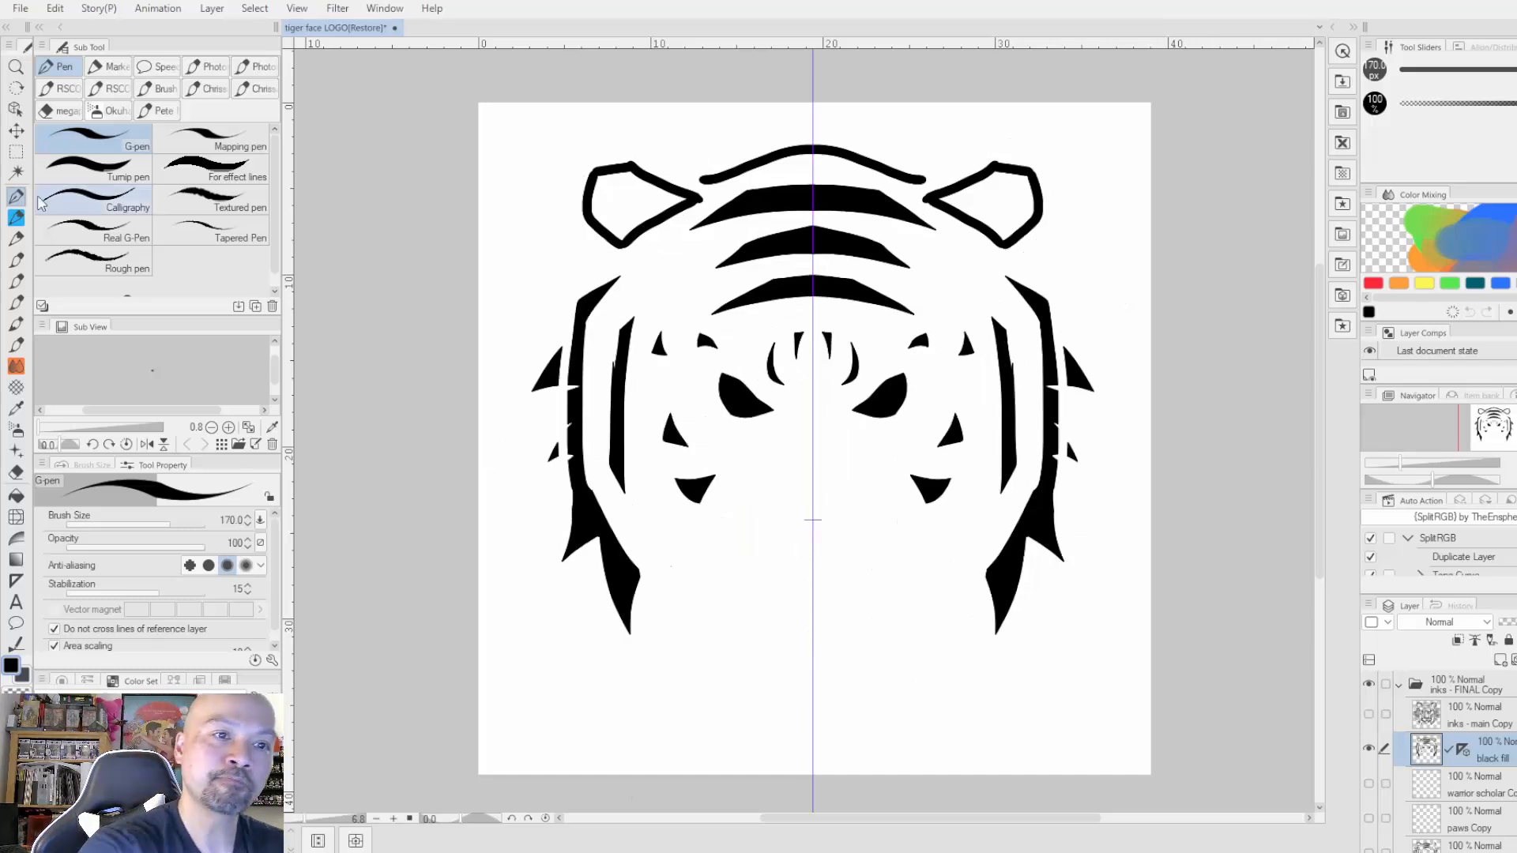
click(15, 171)
click(741, 400)
shift+click(879, 399)
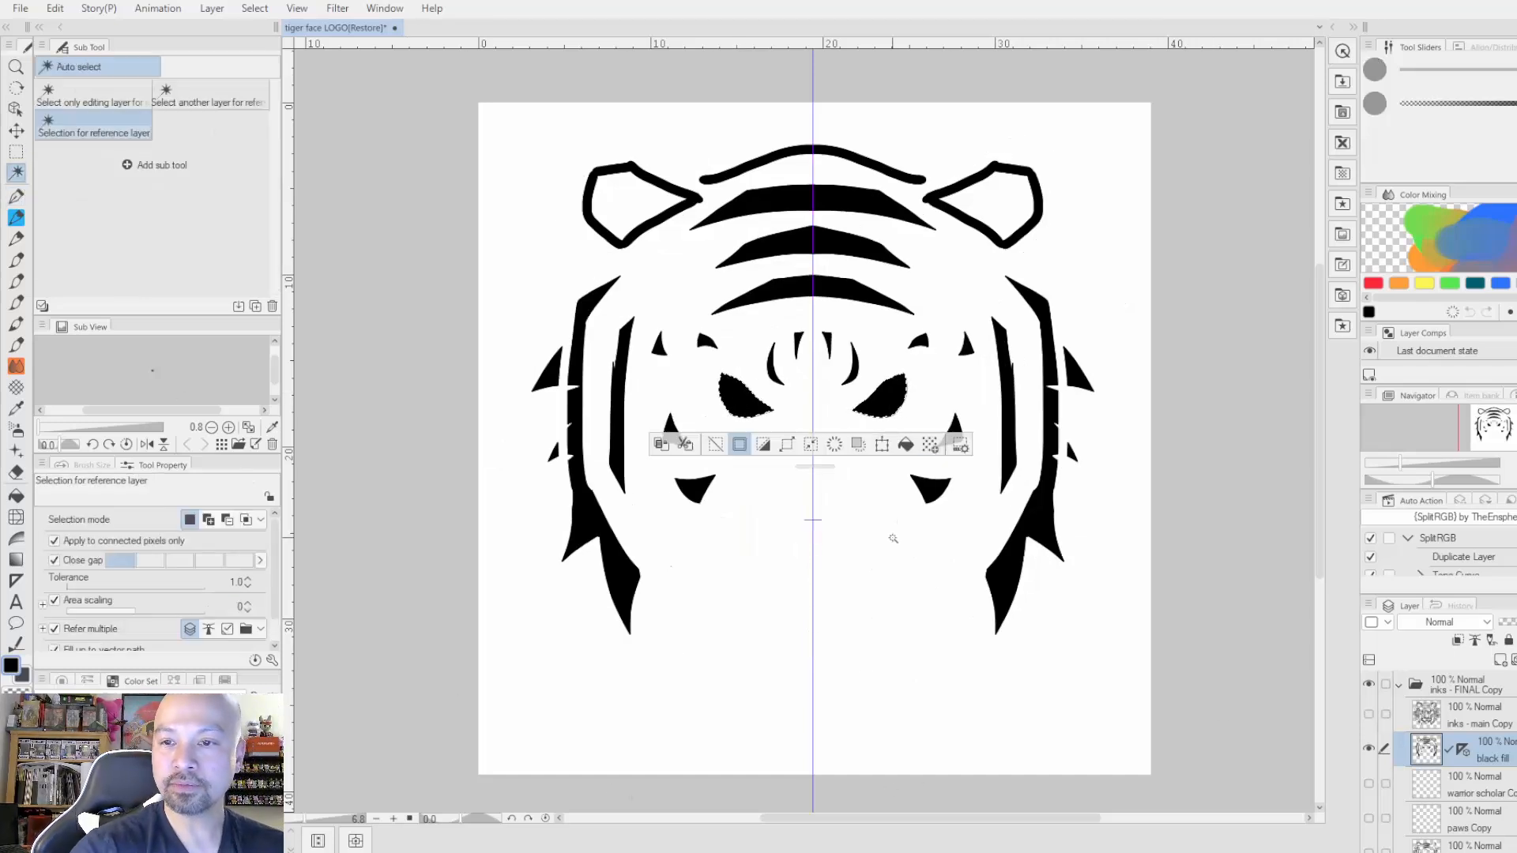
key(Delete)
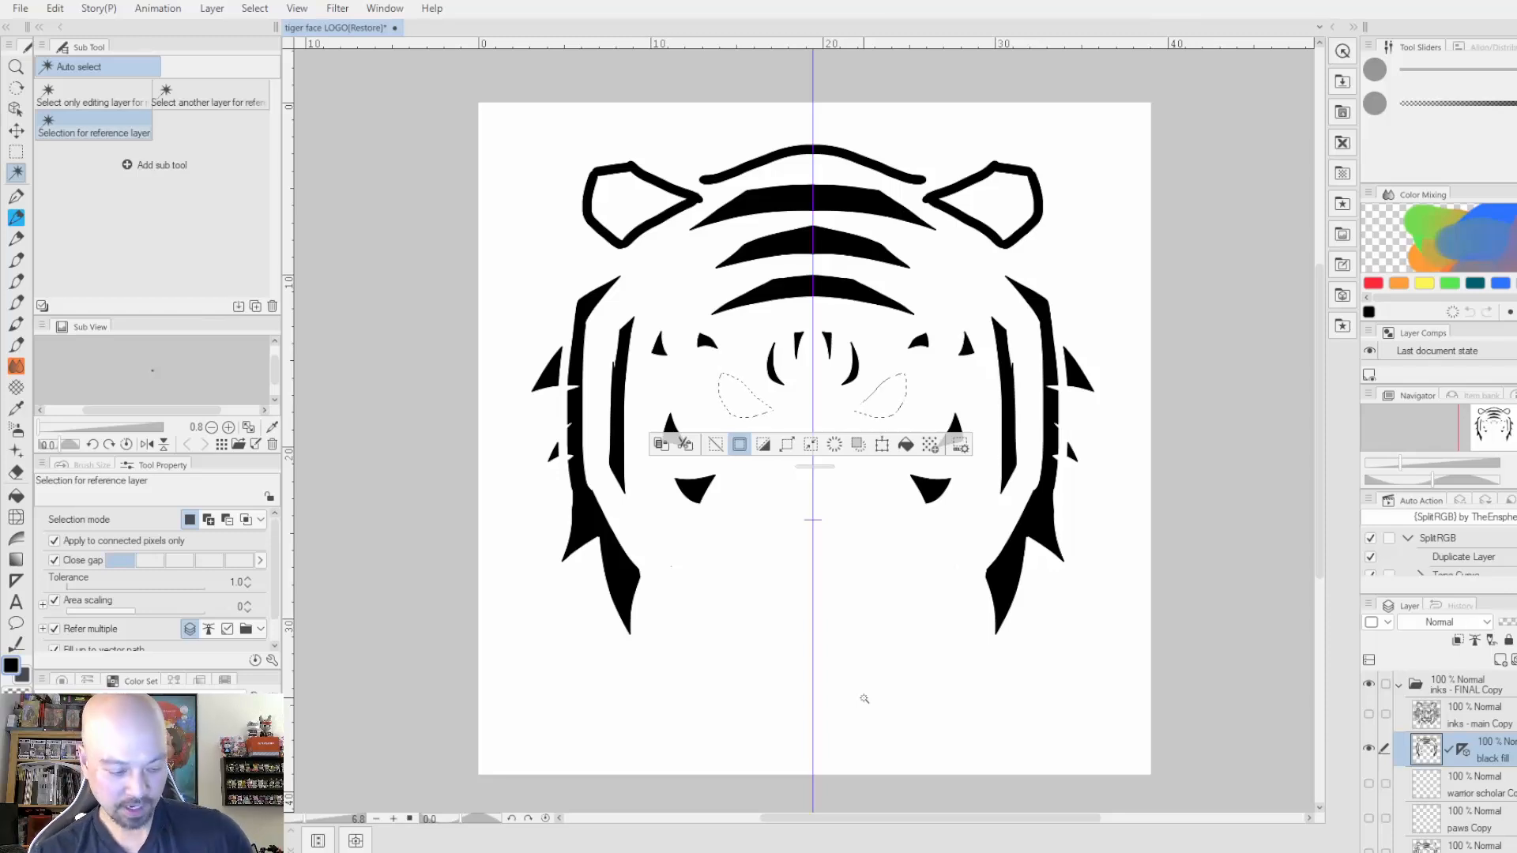
key(ctrl+d)
click(1369, 714)
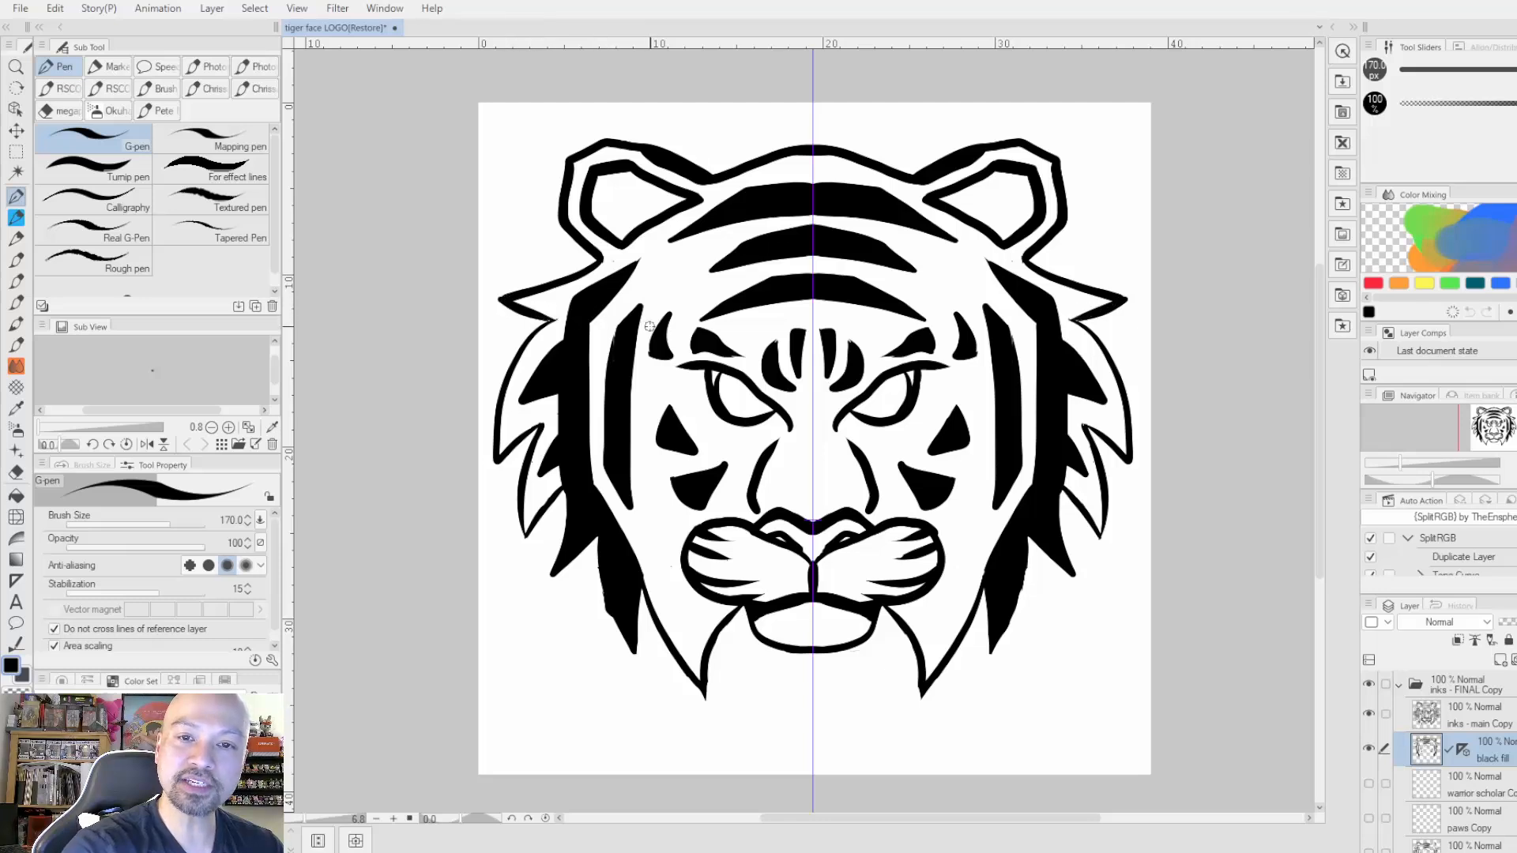
Thicken the outer mane outline beside the face with mirrored G-pen strokes, undoing unsuitable strokes.
mouse_move(583, 322)
mouse_down()
mouse_move(547, 320)
mouse_move(514, 365)
mouse_move(497, 464)
mouse_up()
key(ctrl+z)
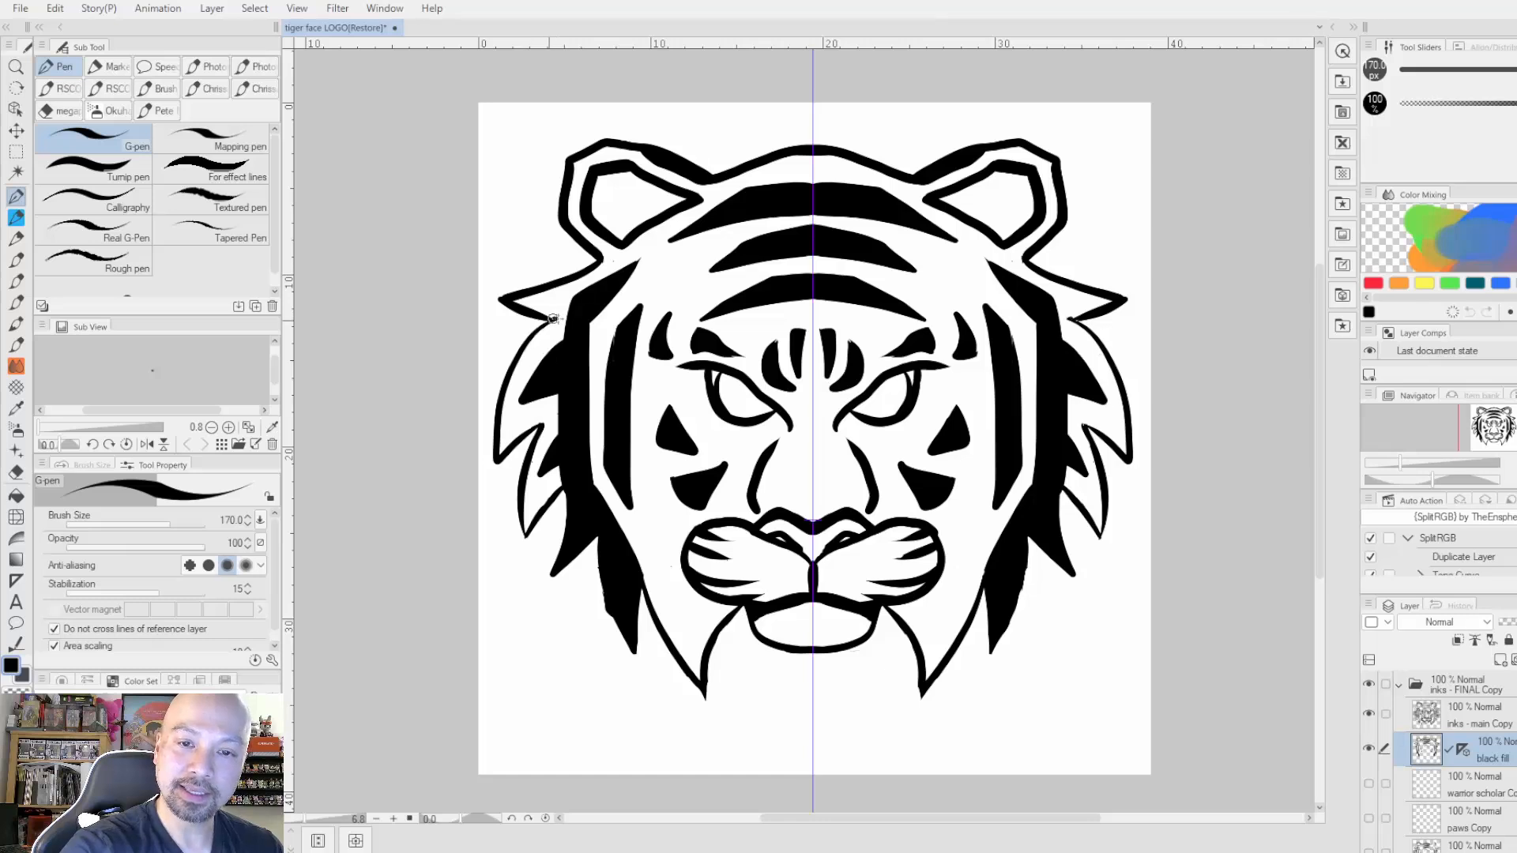
mouse_move(553, 318)
mouse_down()
mouse_move(513, 372)
mouse_move(499, 463)
mouse_move(553, 420)
mouse_move(528, 467)
mouse_move(526, 537)
mouse_move(564, 489)
mouse_up()
key(ctrl+z)
key(ctrl+z)
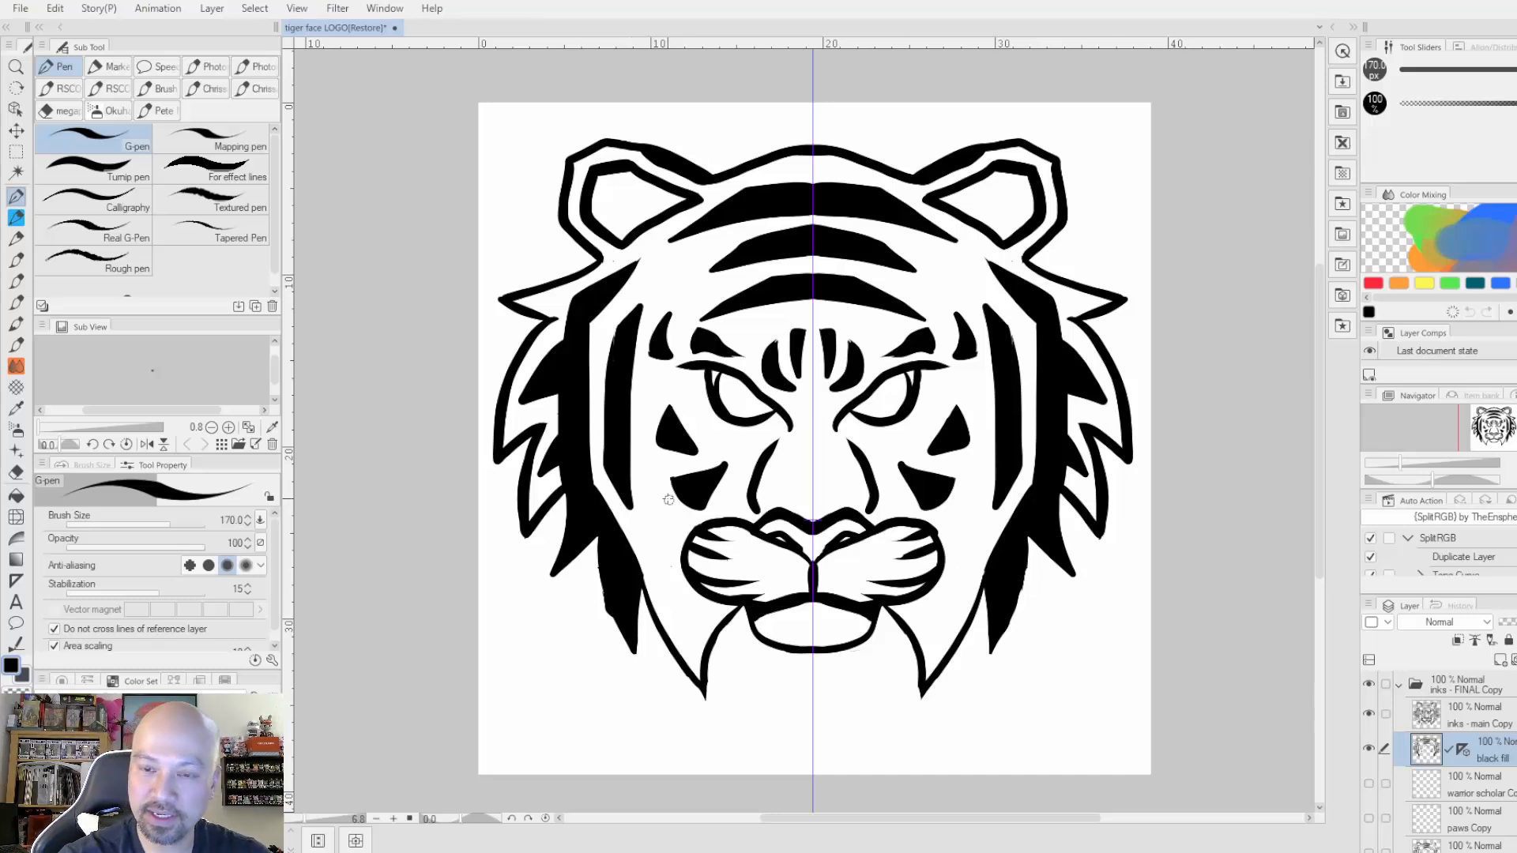
Thicken the outer edge of the pointed lower cheek tufts with mirrored G-pen strokes, undoing unsuitable ones.
drag(638, 576, 711, 698)
key(ctrl+z)
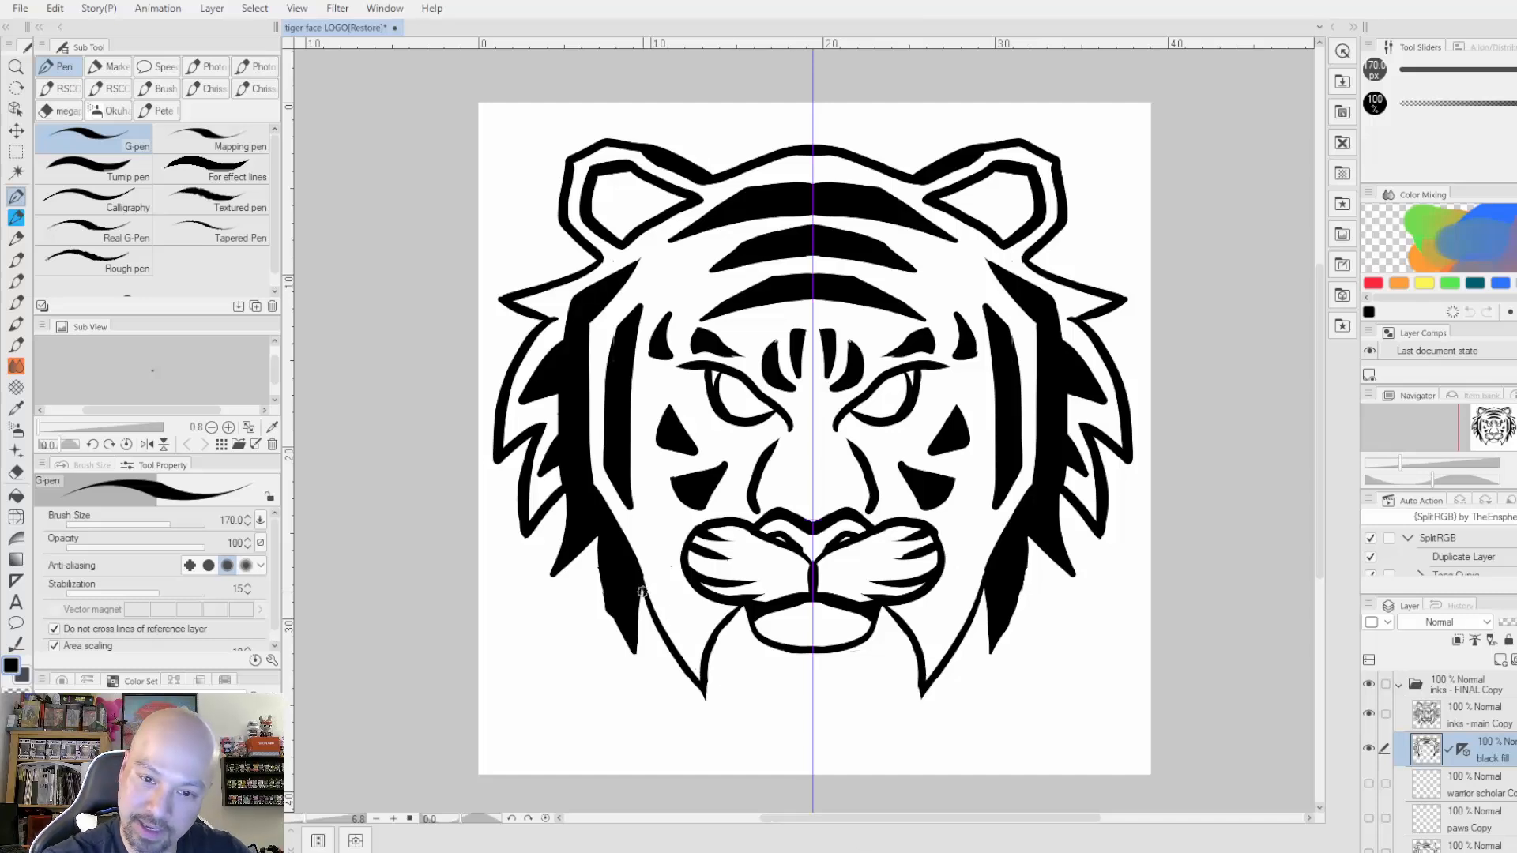
drag(640, 579, 713, 704)
key(ctrl+z)
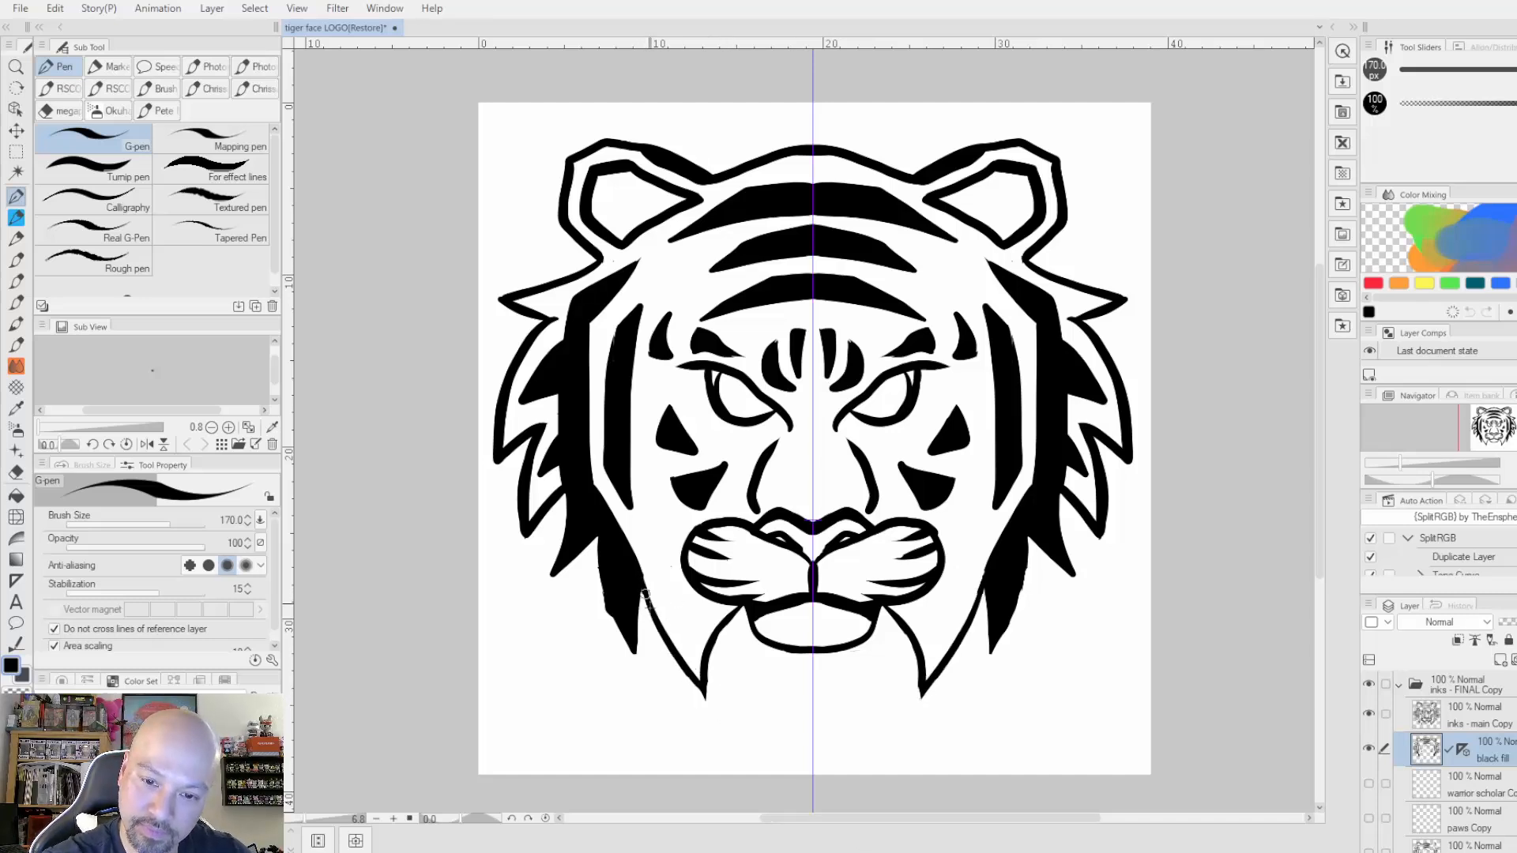
drag(644, 583, 699, 689)
key(ctrl+z)
mouse_move(639, 598)
mouse_down()
mouse_move(738, 736)
mouse_move(704, 691)
mouse_move(729, 610)
mouse_up()
key(ctrl+z)
Thicken the inner edge of the lower cheek tufts from the tip up toward the chin, redoing unsuitable strokes.
drag(707, 699, 711, 647)
key(ctrl+z)
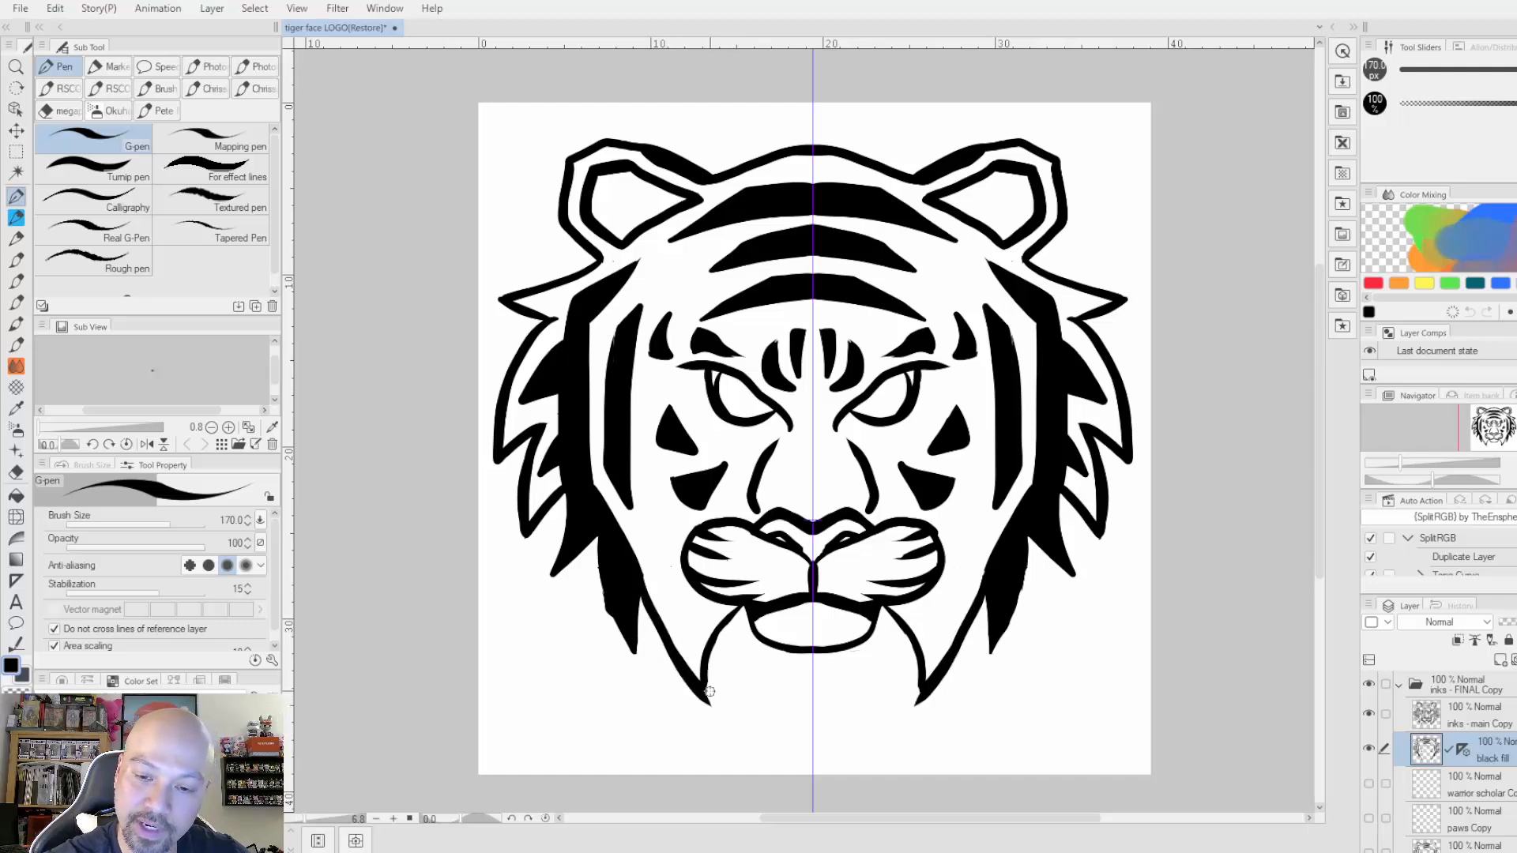
drag(708, 699, 717, 635)
key(ctrl+z)
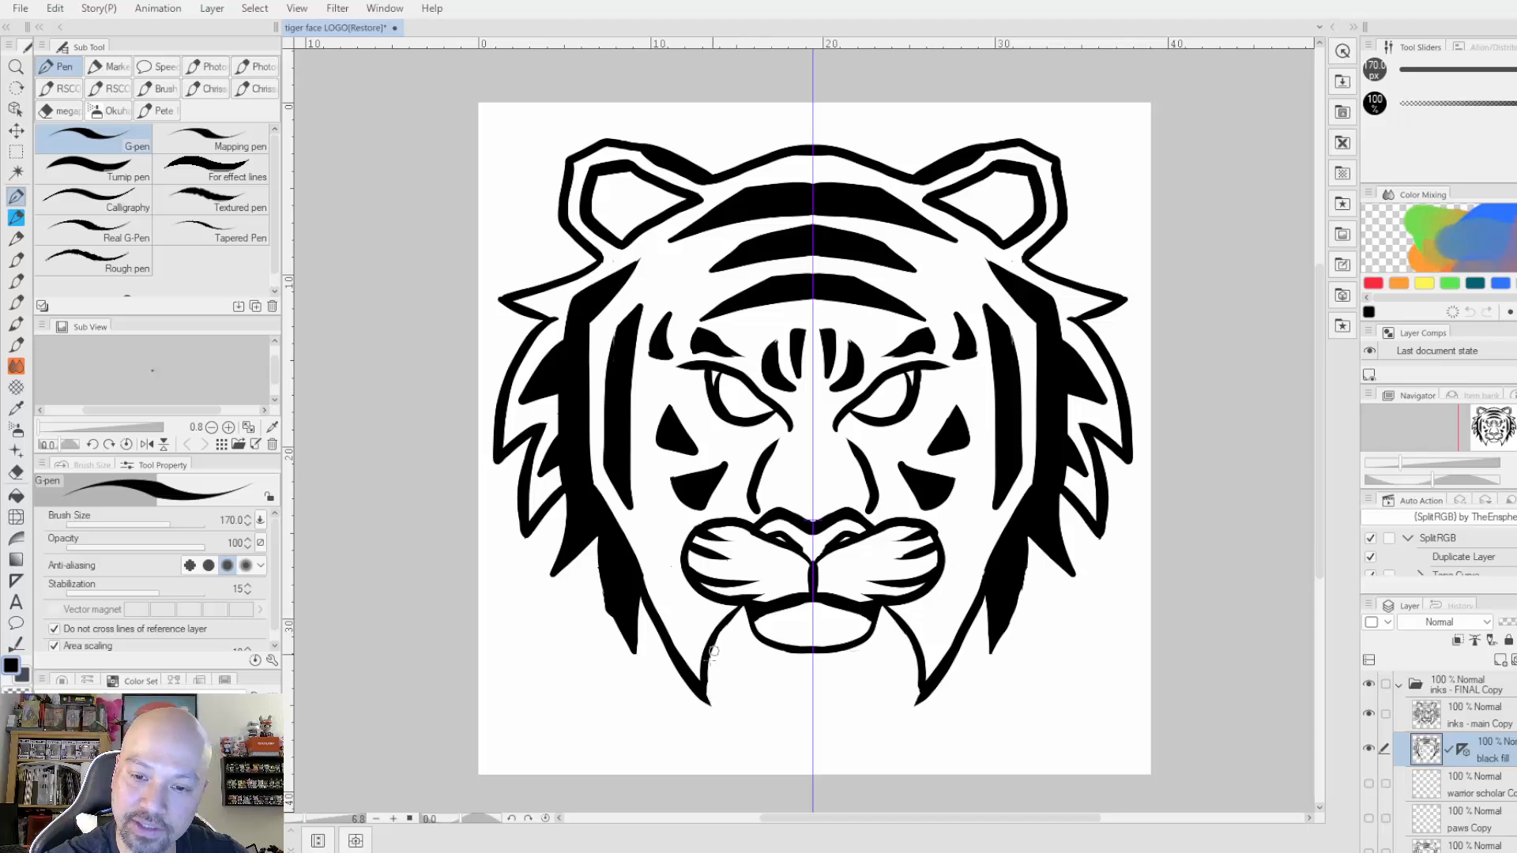
drag(709, 698, 731, 610)
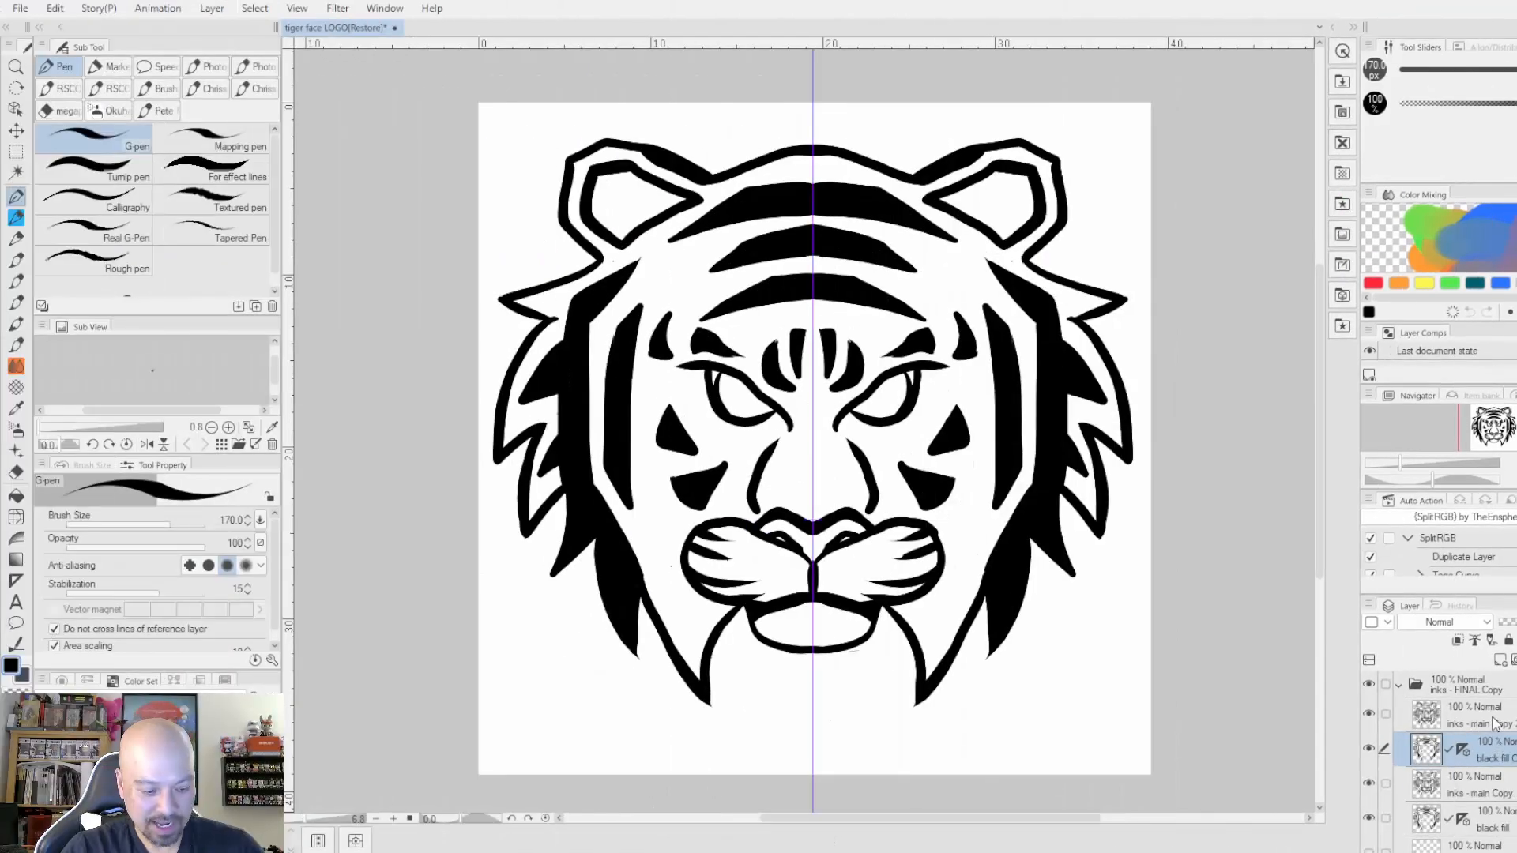
Group the topmost inks and black fill copies into a folder named backup, collapsed and hidden.
click(1495, 723)
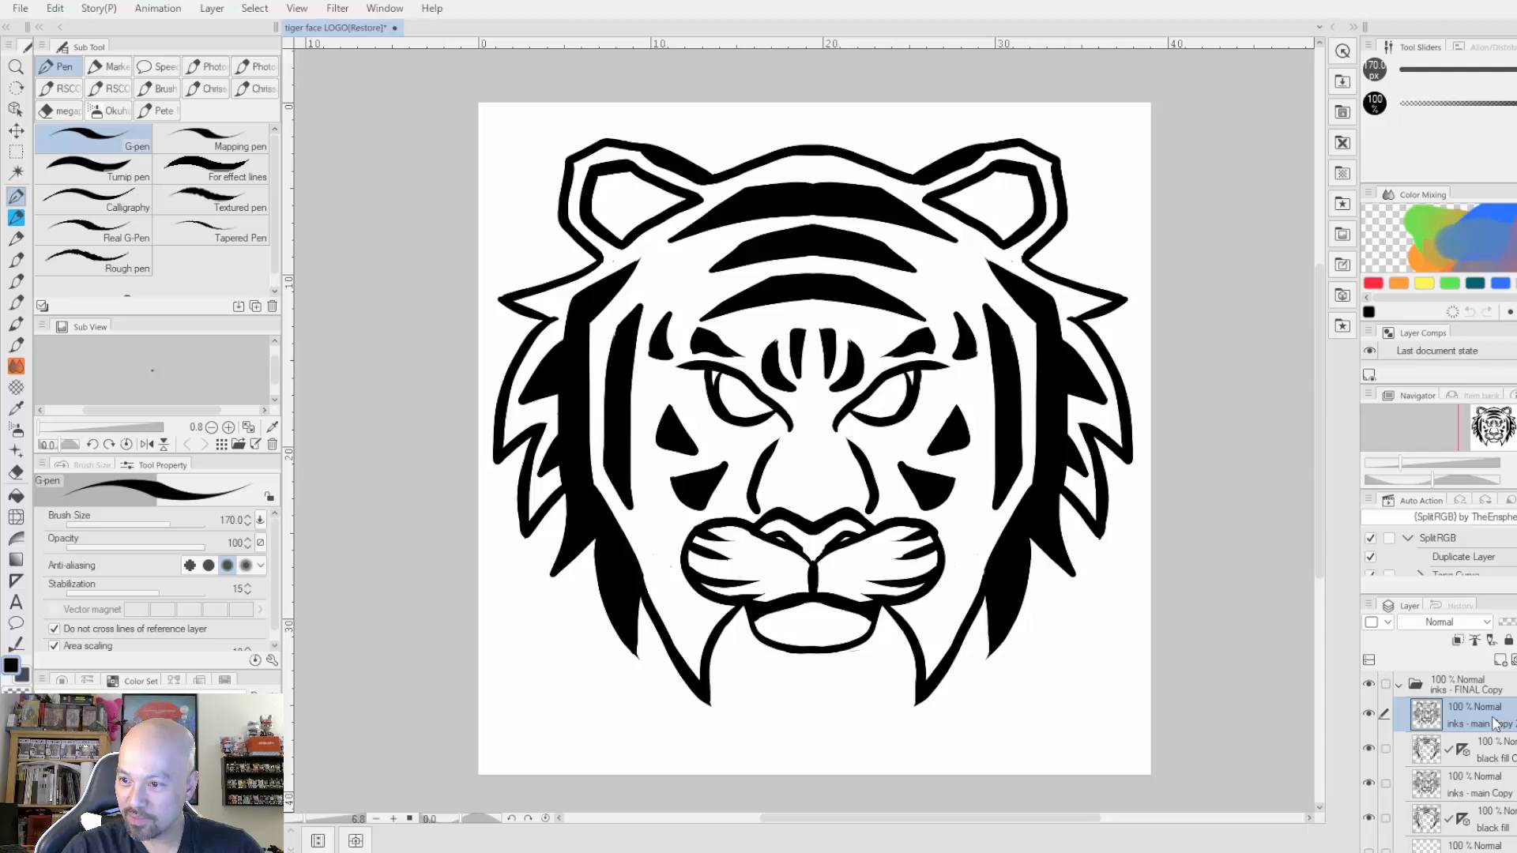
ctrl+click(1499, 761)
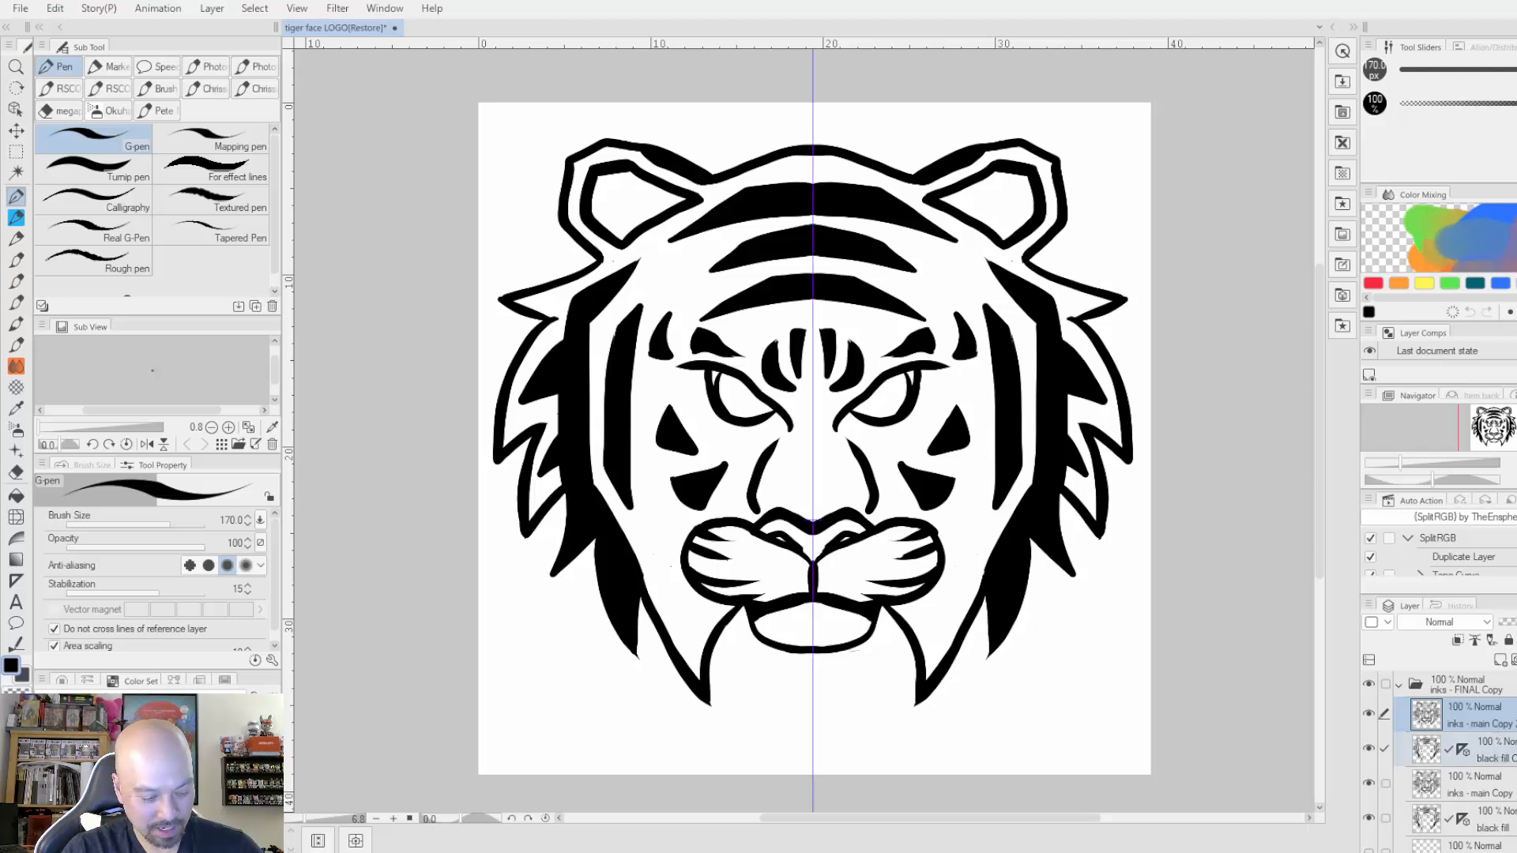
key(ctrl+g)
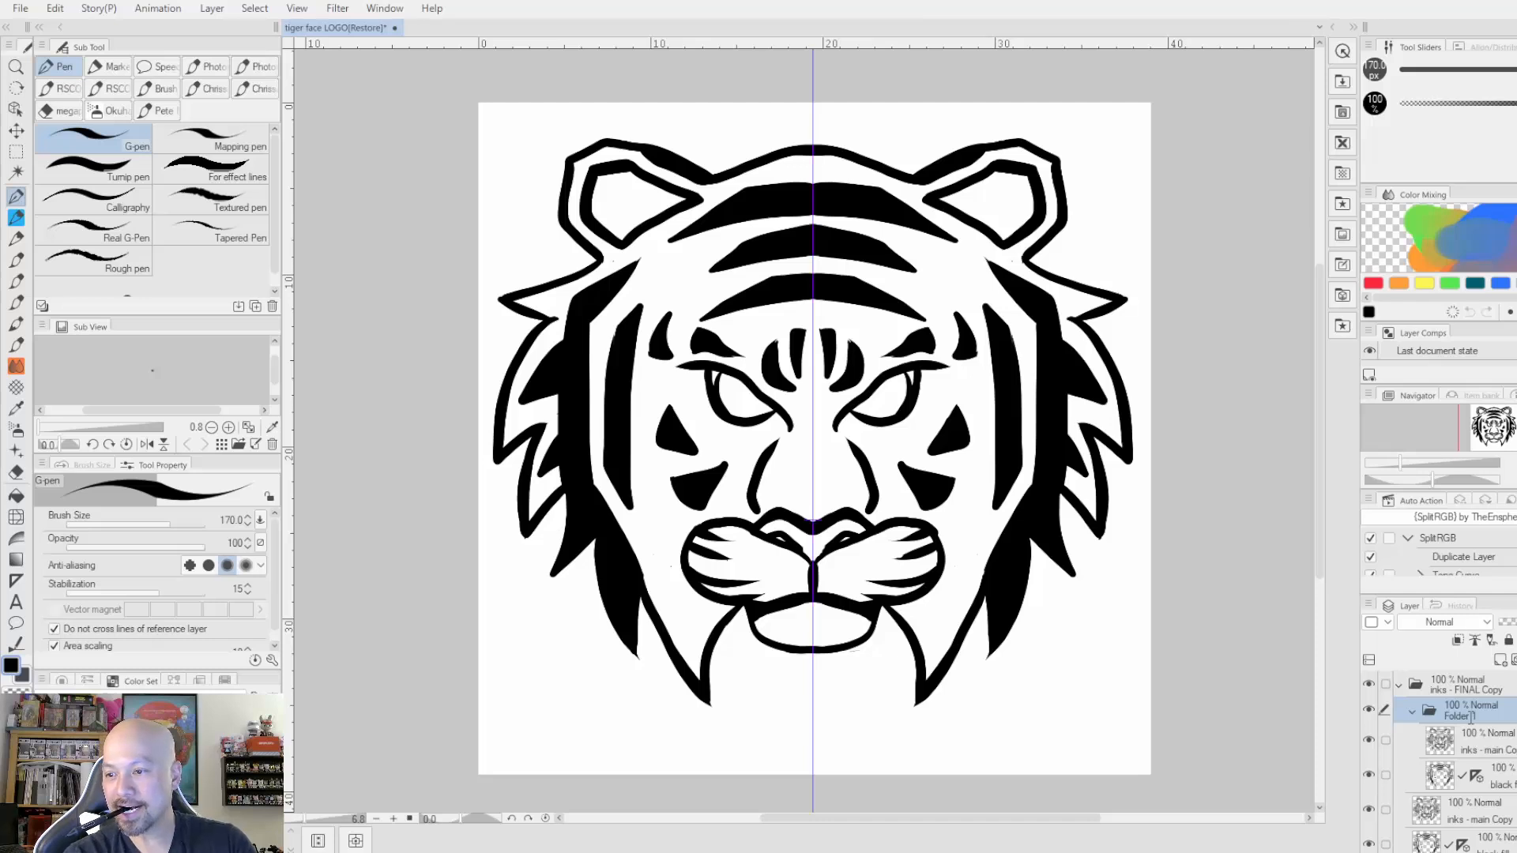
text(backup)
key(Return)
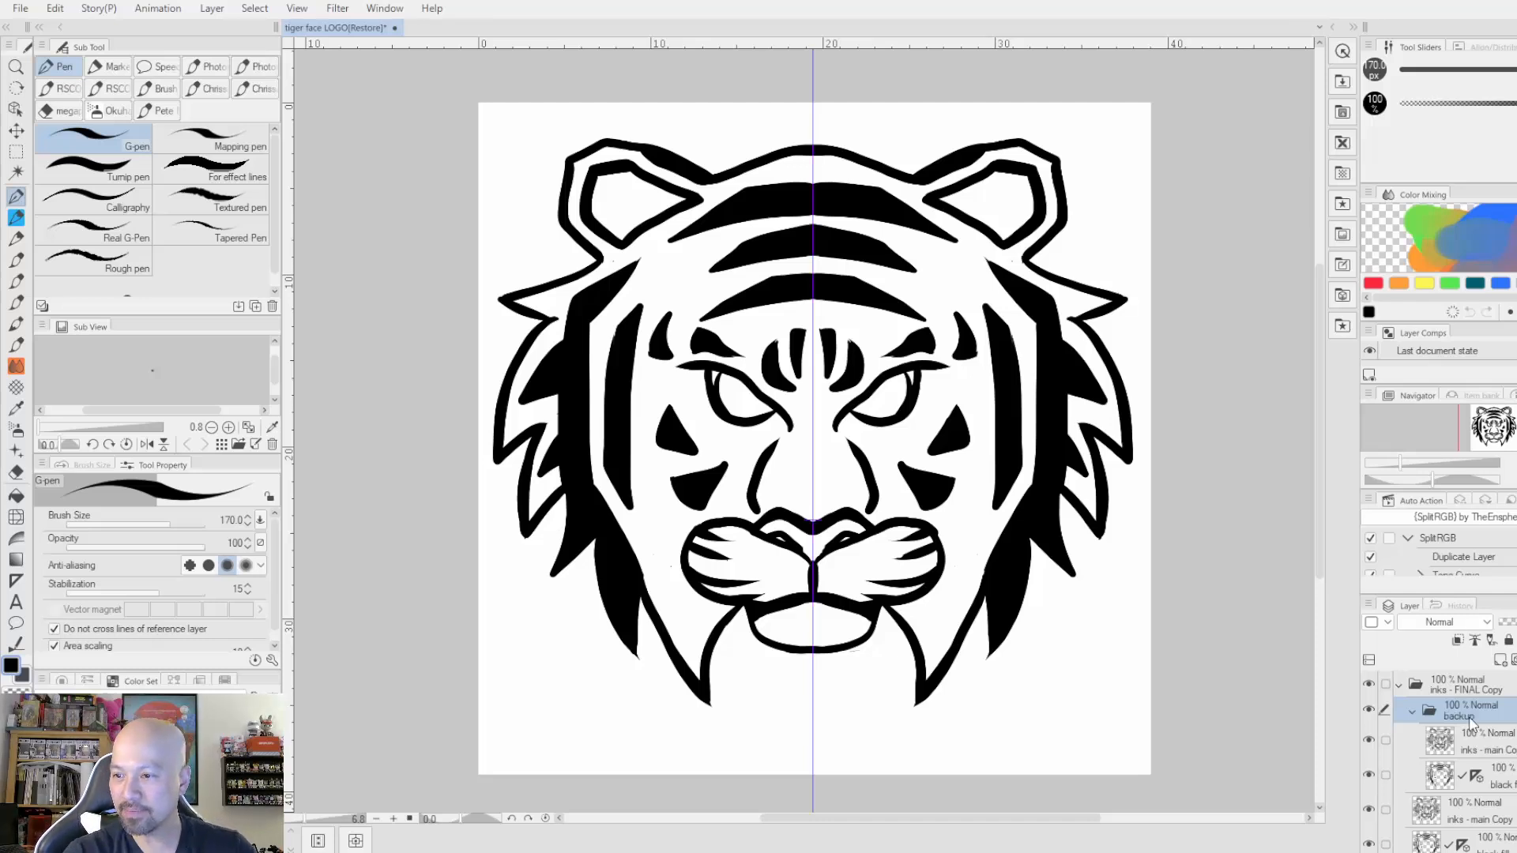
click(1412, 713)
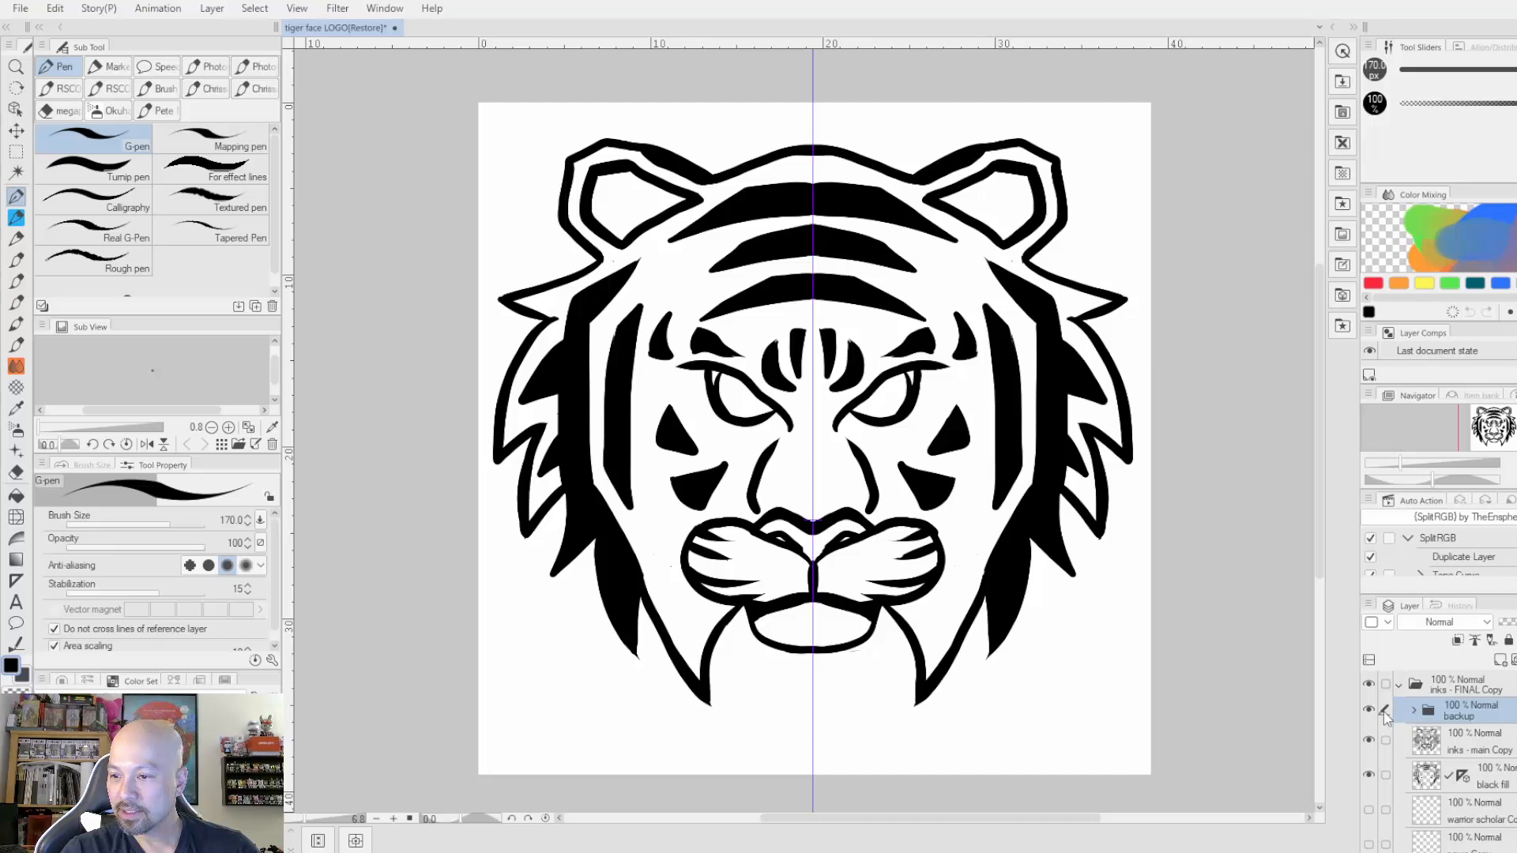
click(1367, 711)
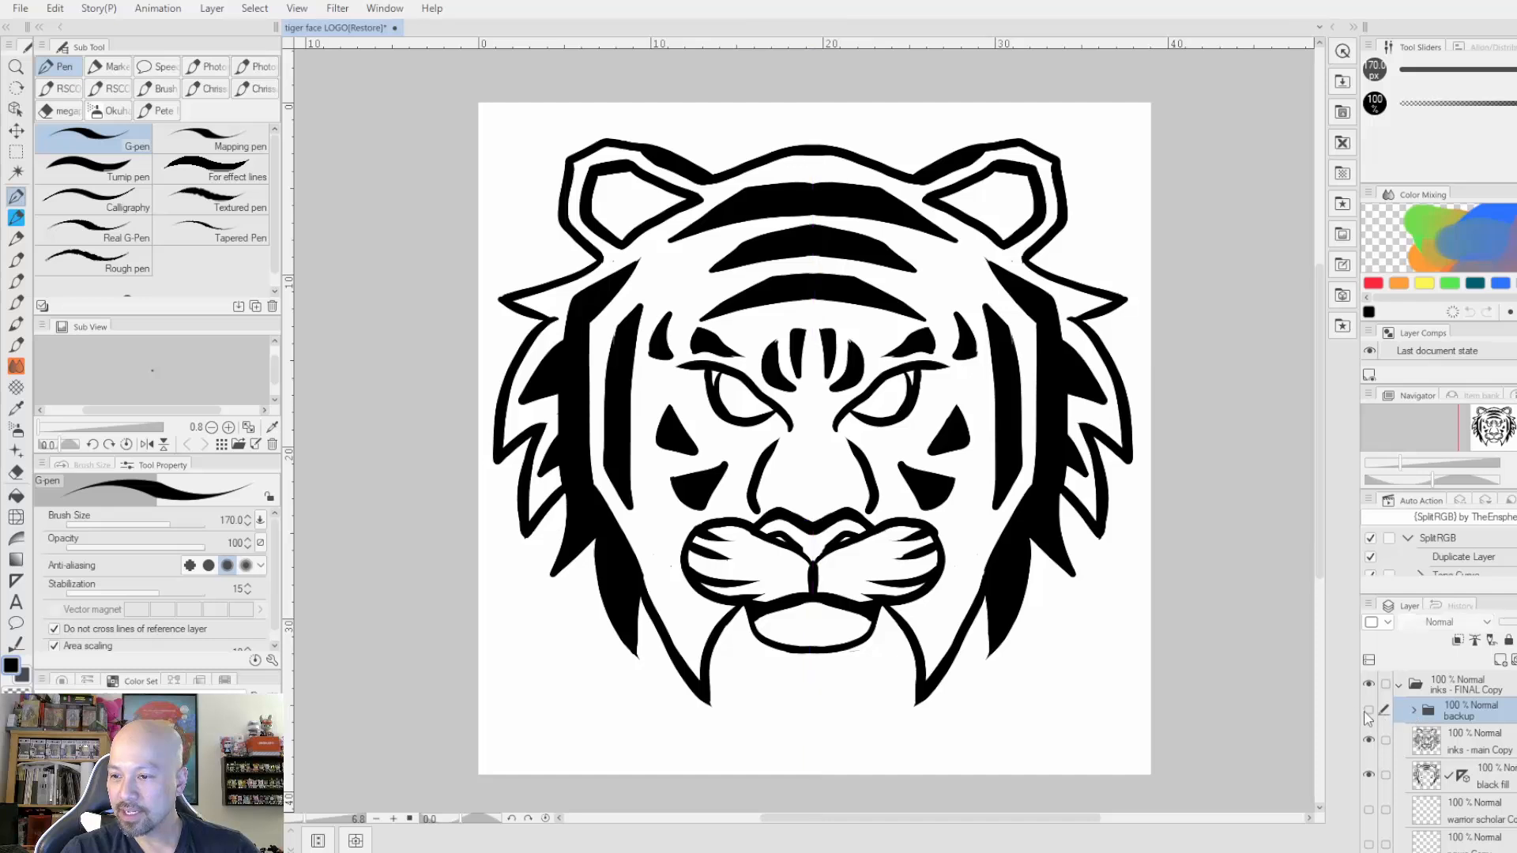
Select the remaining inks - main Copy and black fill layers below the backup folder and merge them into one layer.
click(1478, 743)
click(1471, 711)
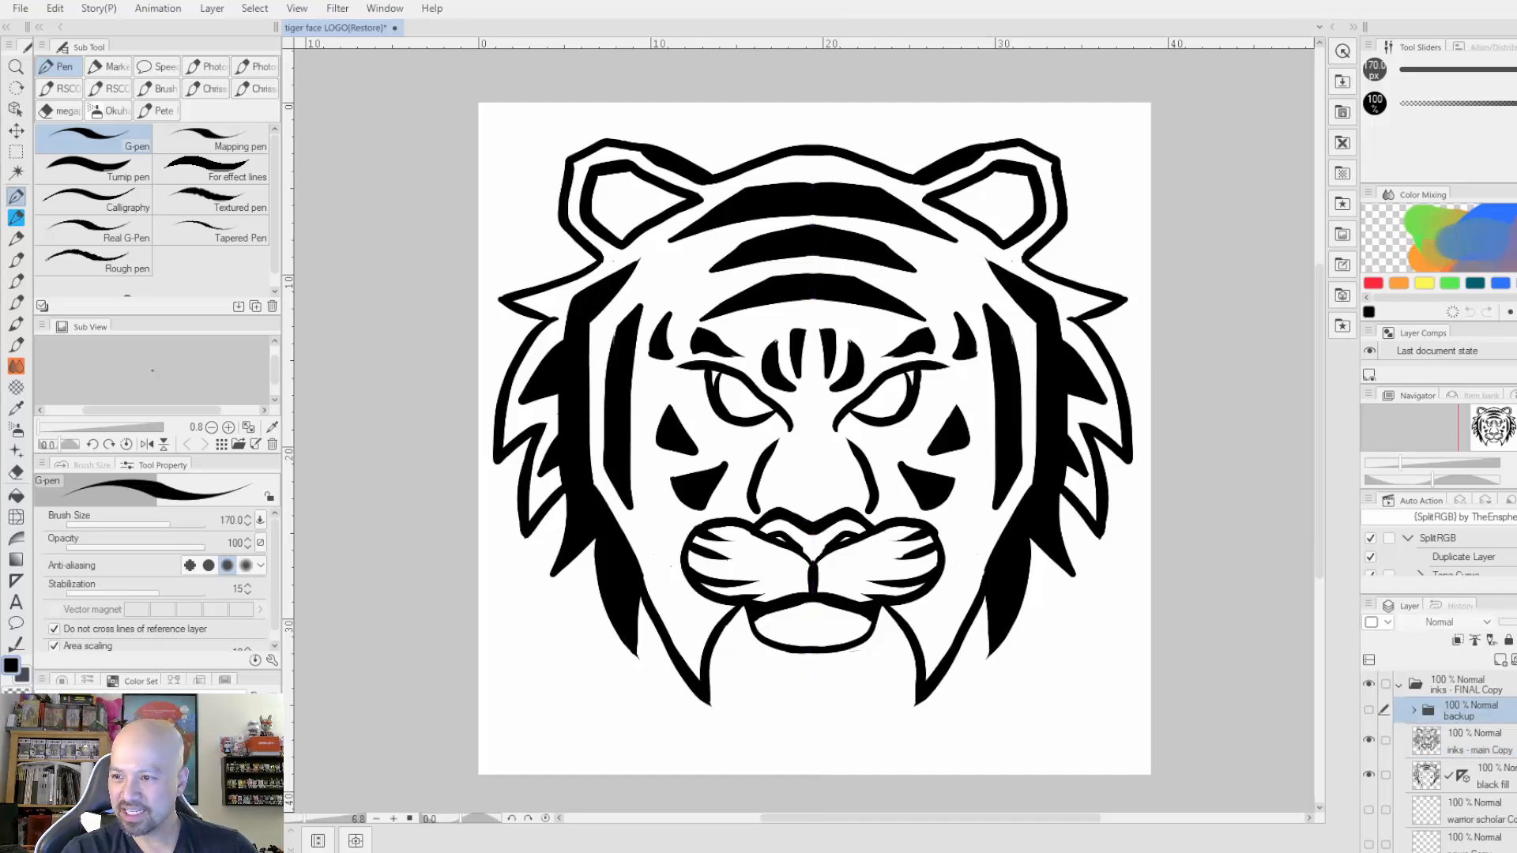
click(1478, 743)
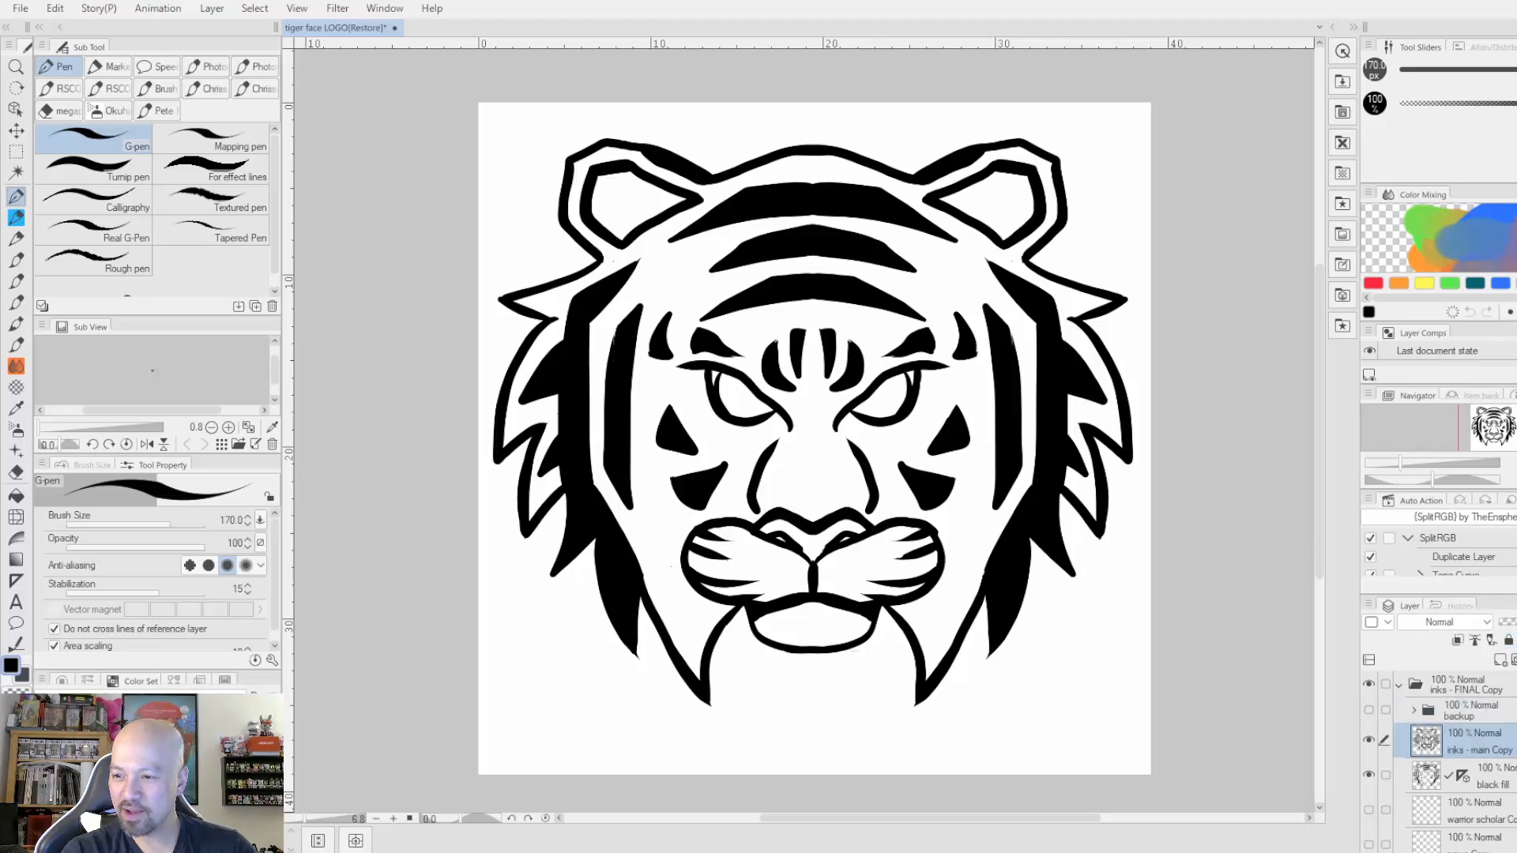
shift+click(1478, 777)
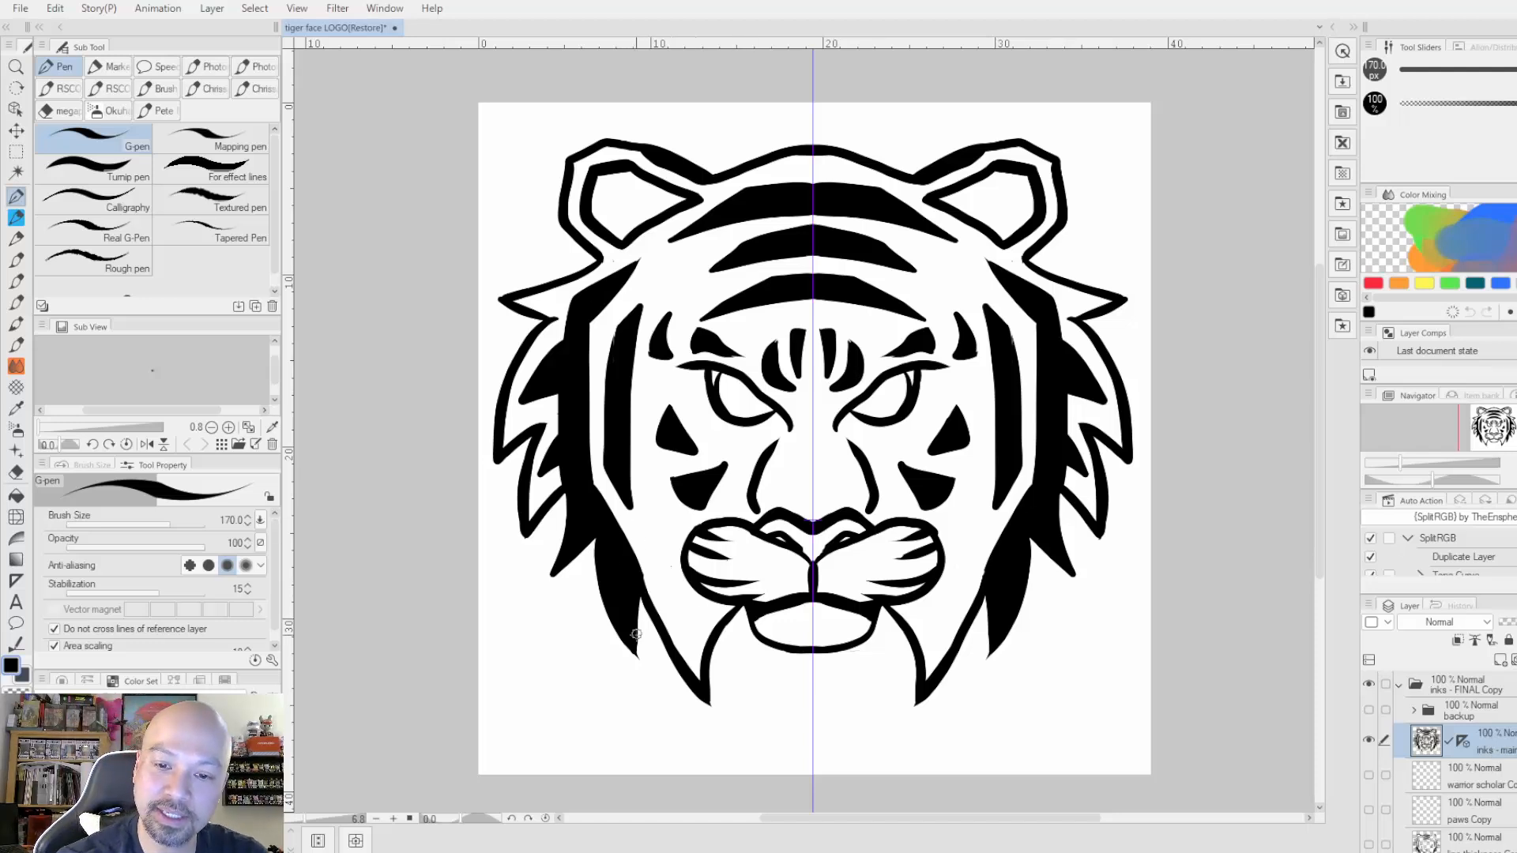
Thicken the lower mane tips and ink solid tapered stripes along the cheek tufts' outer edges with mirrored G-pen strokes, undoing unsuitable ones.
drag(636, 654, 653, 578)
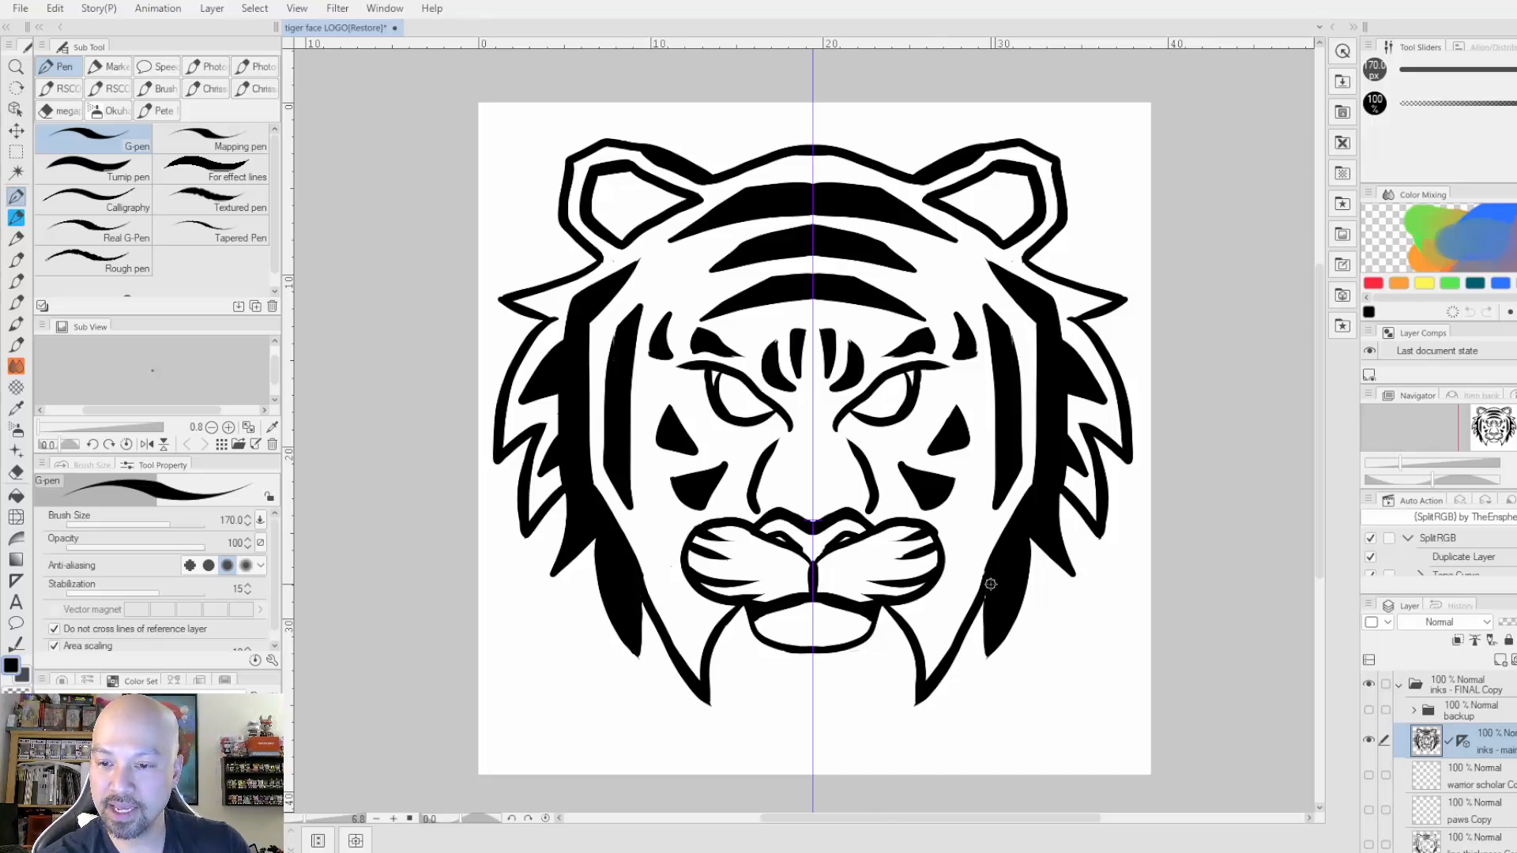
key(ctrl+z)
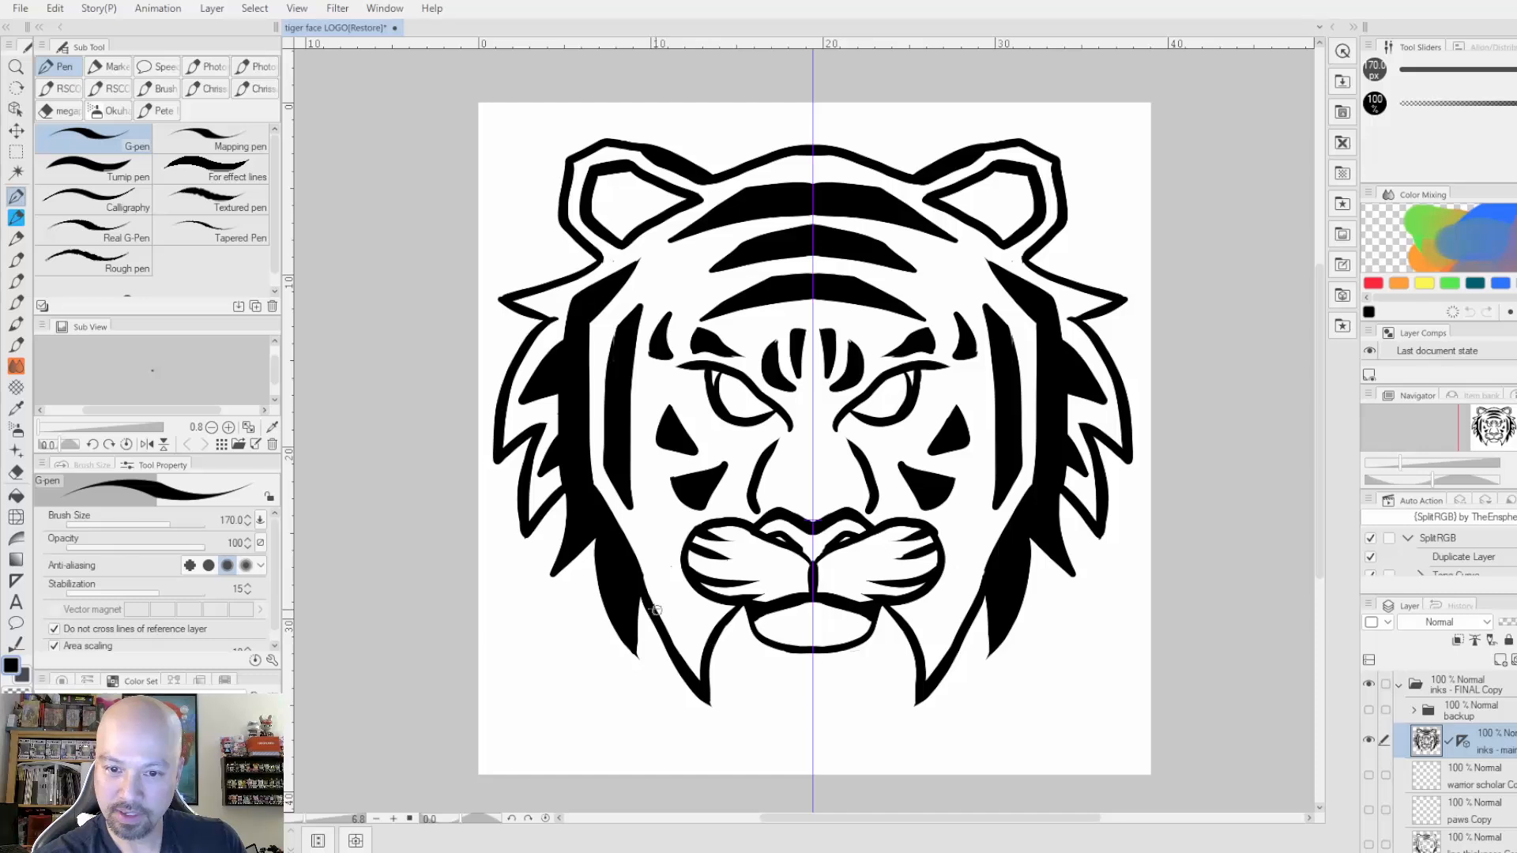
mouse_move(635, 607)
mouse_down()
mouse_move(640, 656)
mouse_move(639, 608)
mouse_up()
key(ctrl+z)
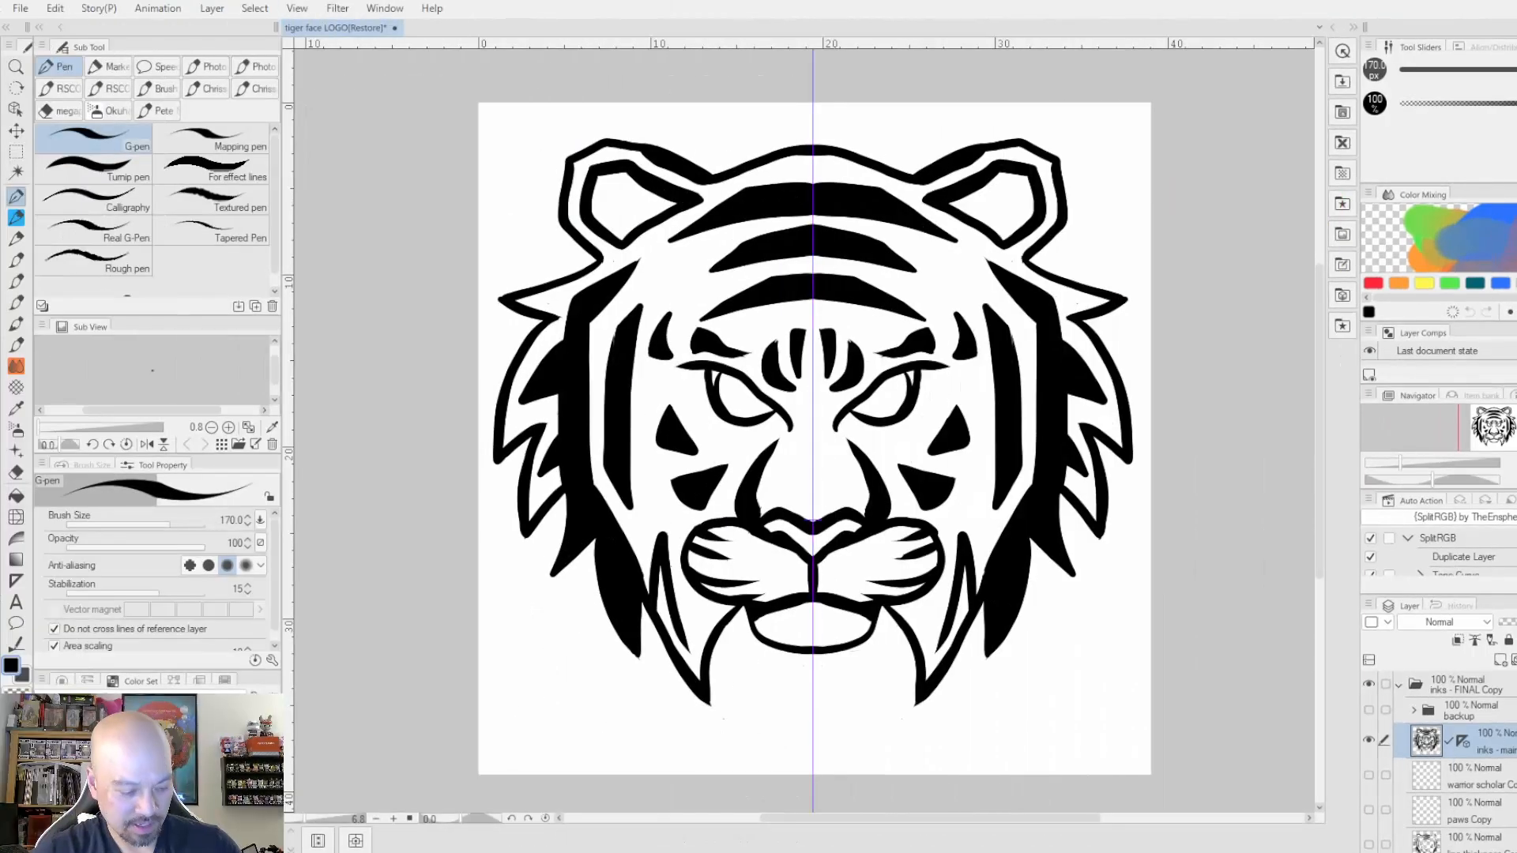
mouse_move(649, 603)
mouse_down()
mouse_move(664, 571)
mouse_move(684, 670)
mouse_up()
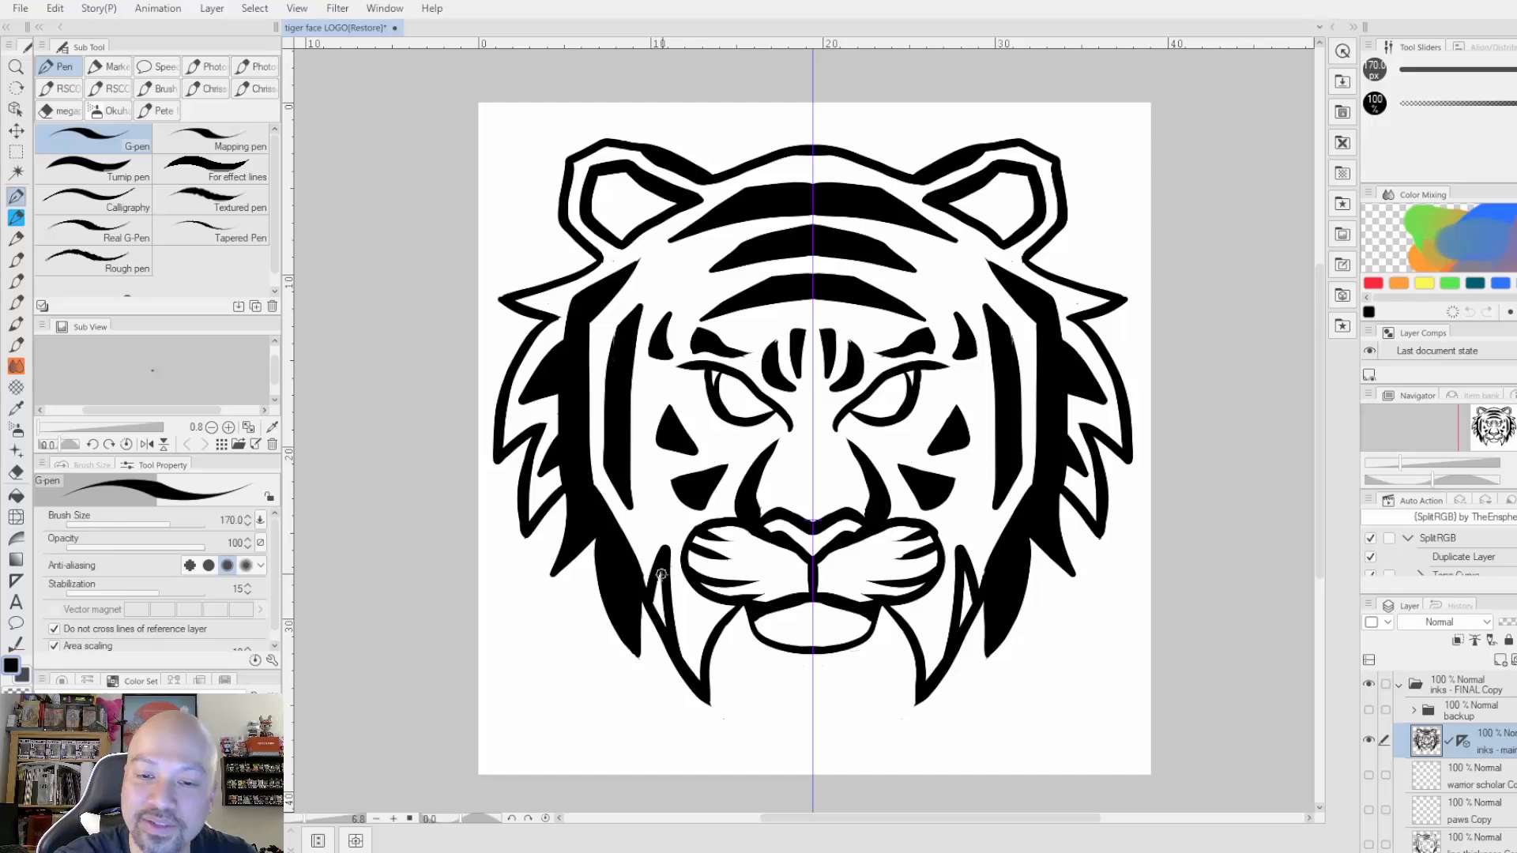
mouse_move(661, 575)
mouse_down()
mouse_move(665, 624)
mouse_move(660, 559)
mouse_up()
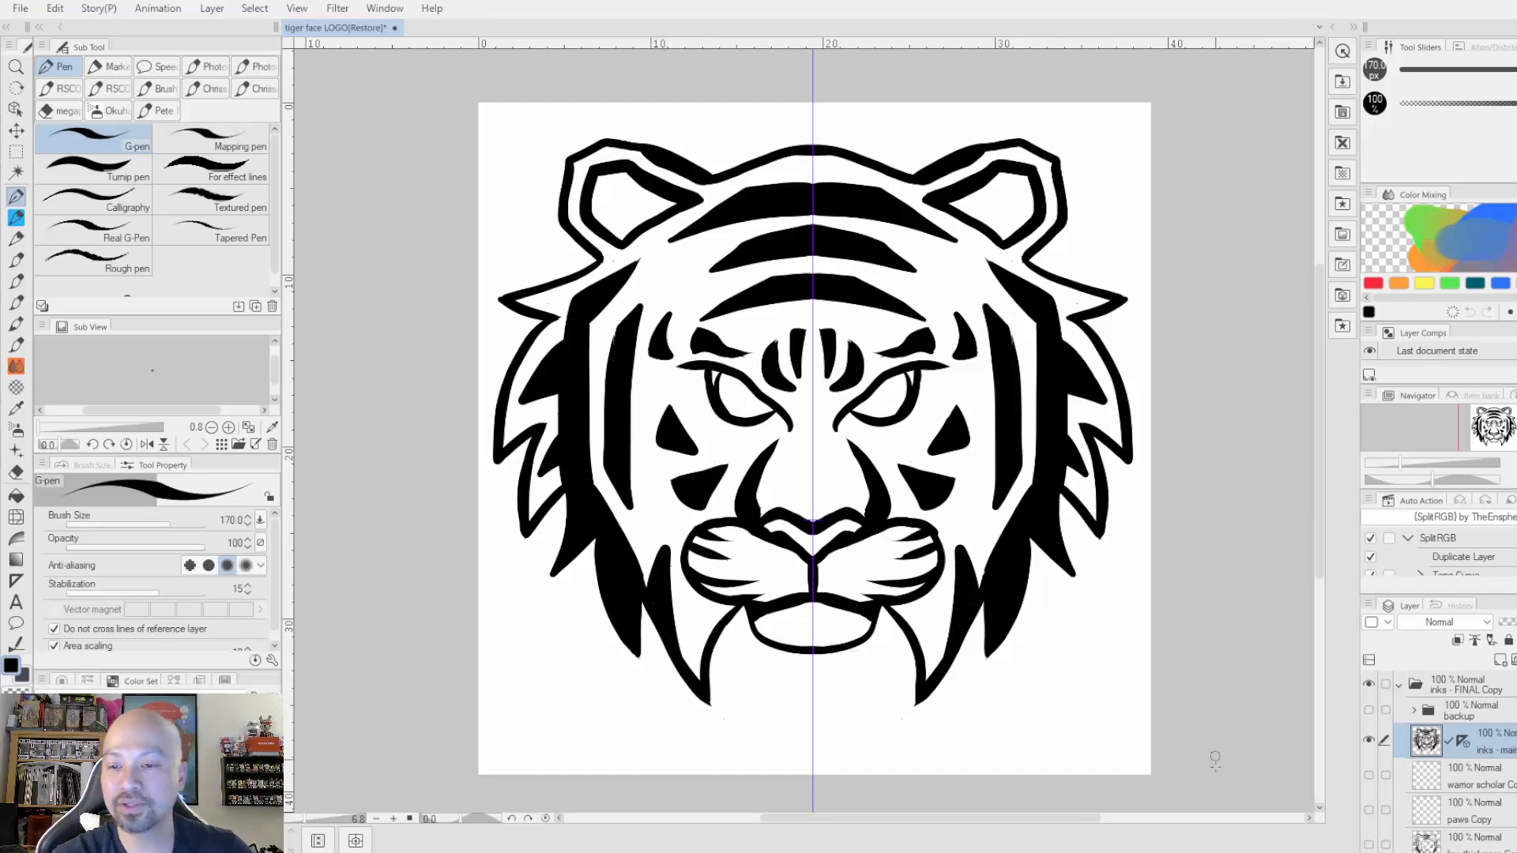
drag(663, 556, 665, 542)
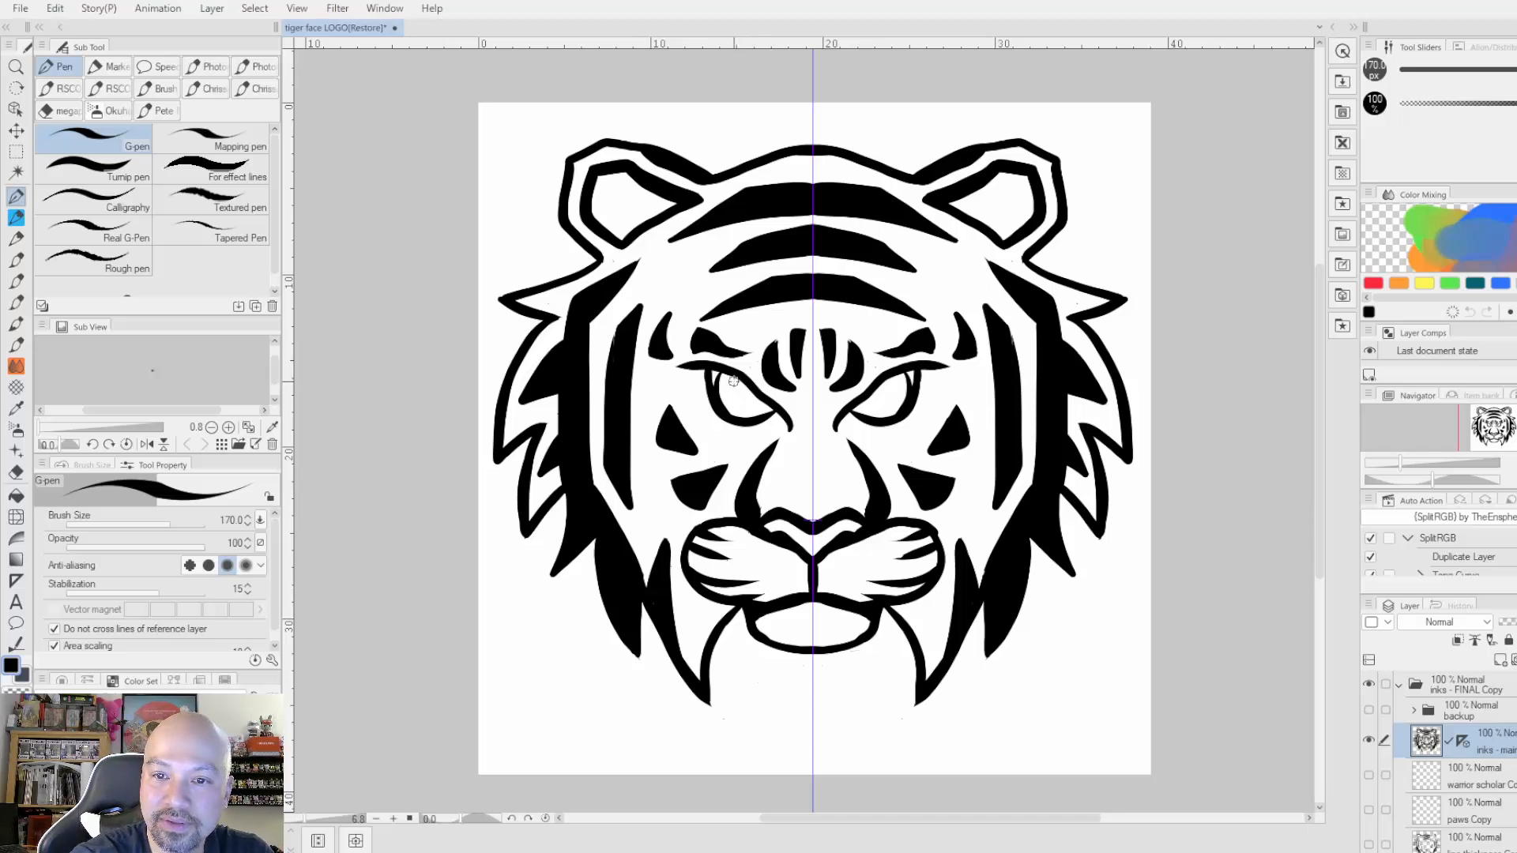
Try drawing rounded irises and pupils inside both eyes with mirrored G-pen strokes, undoing each attempt.
mouse_move(737, 375)
mouse_down()
mouse_move(727, 399)
mouse_move(758, 409)
mouse_up()
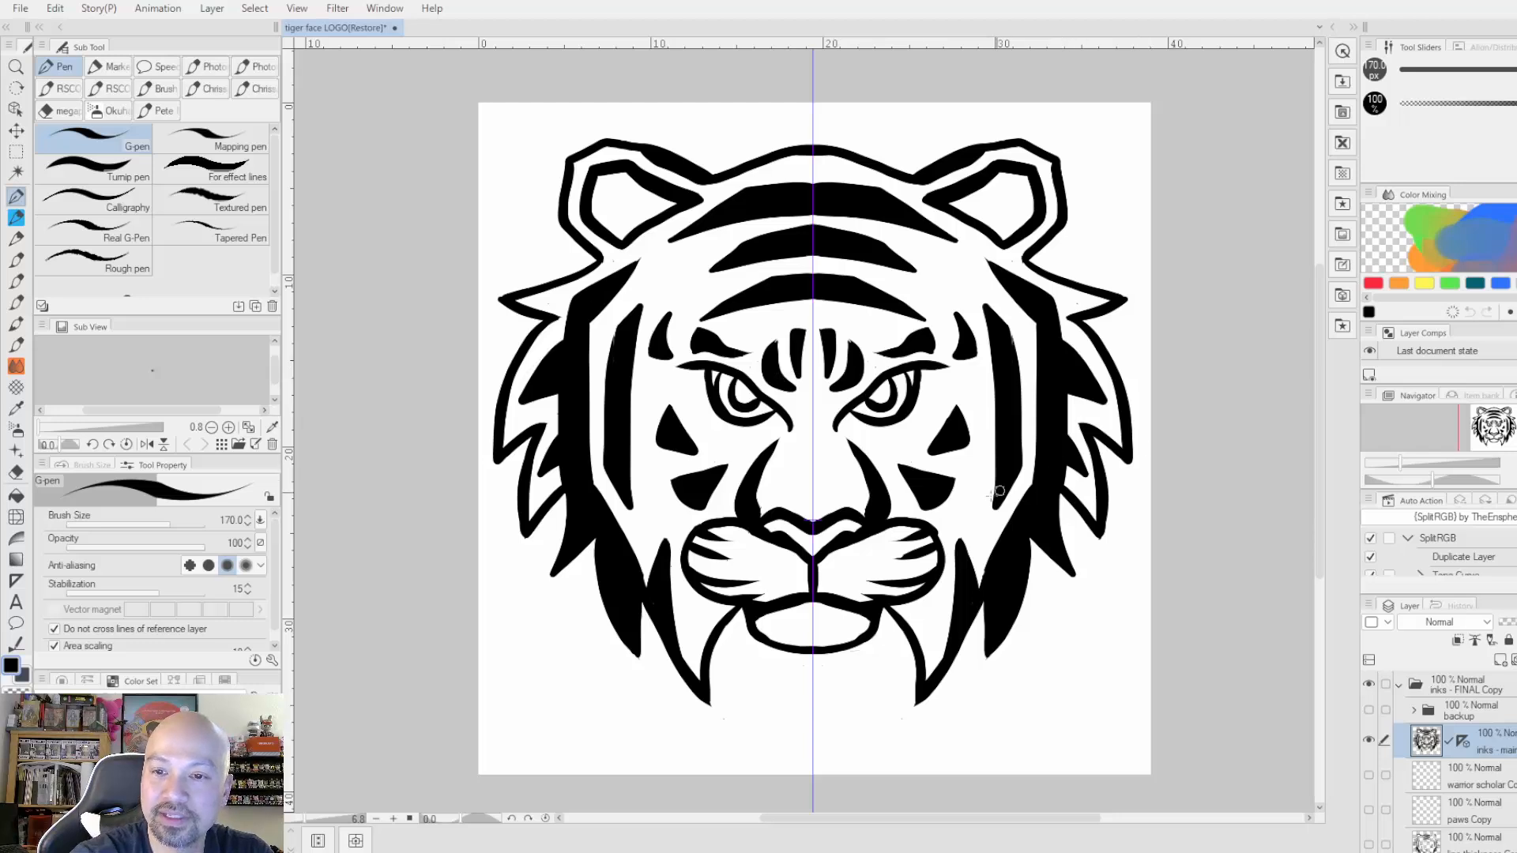
key(ctrl+z)
mouse_move(742, 380)
mouse_down()
mouse_move(727, 407)
mouse_move(765, 413)
mouse_up()
key(ctrl+z)
key(ctrl+z)
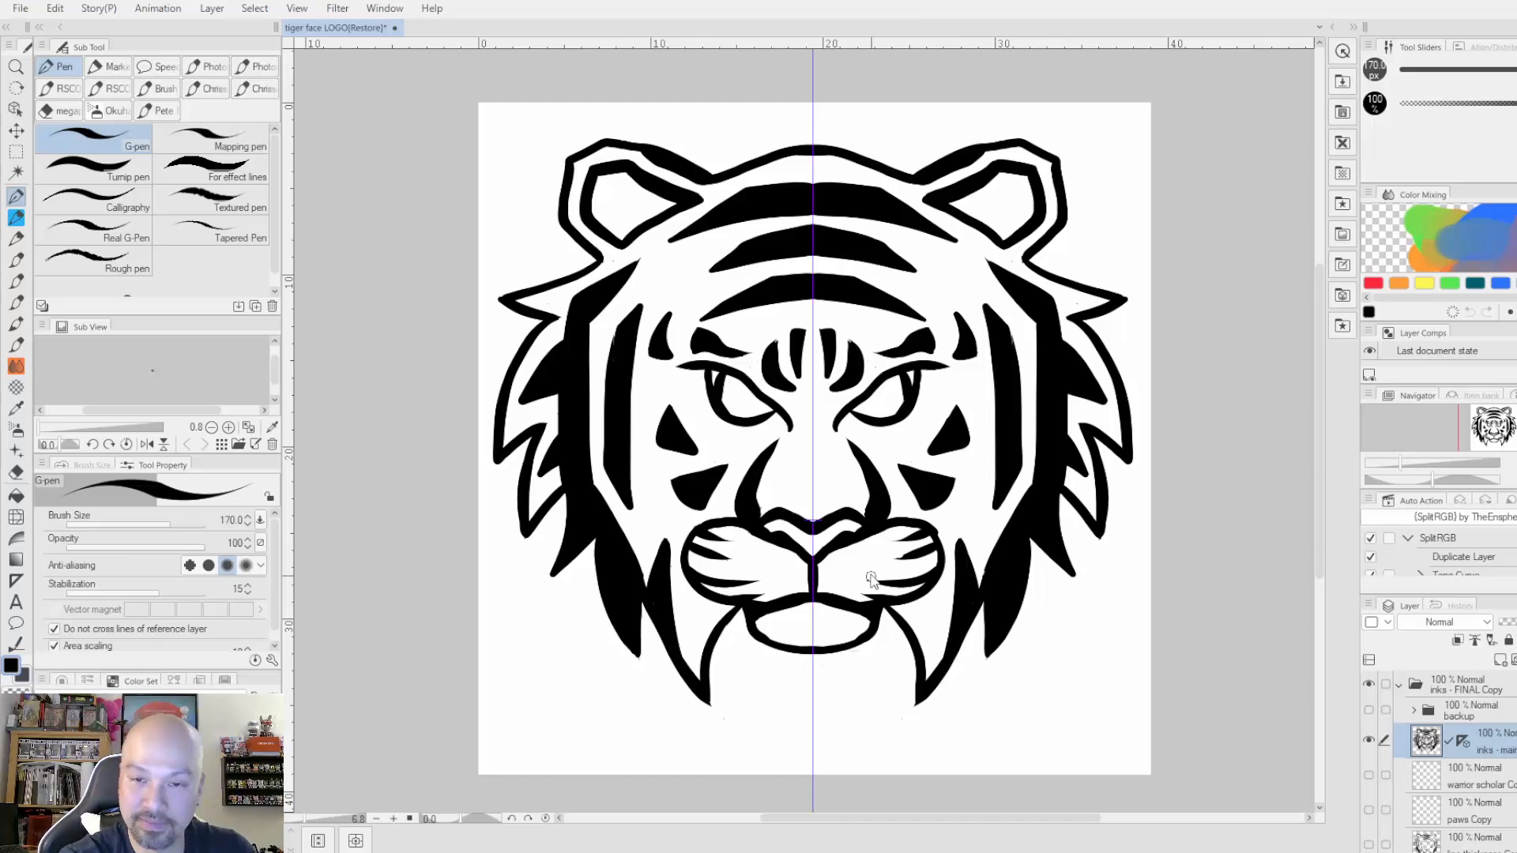
drag(720, 372, 722, 397)
key(ctrl+z)
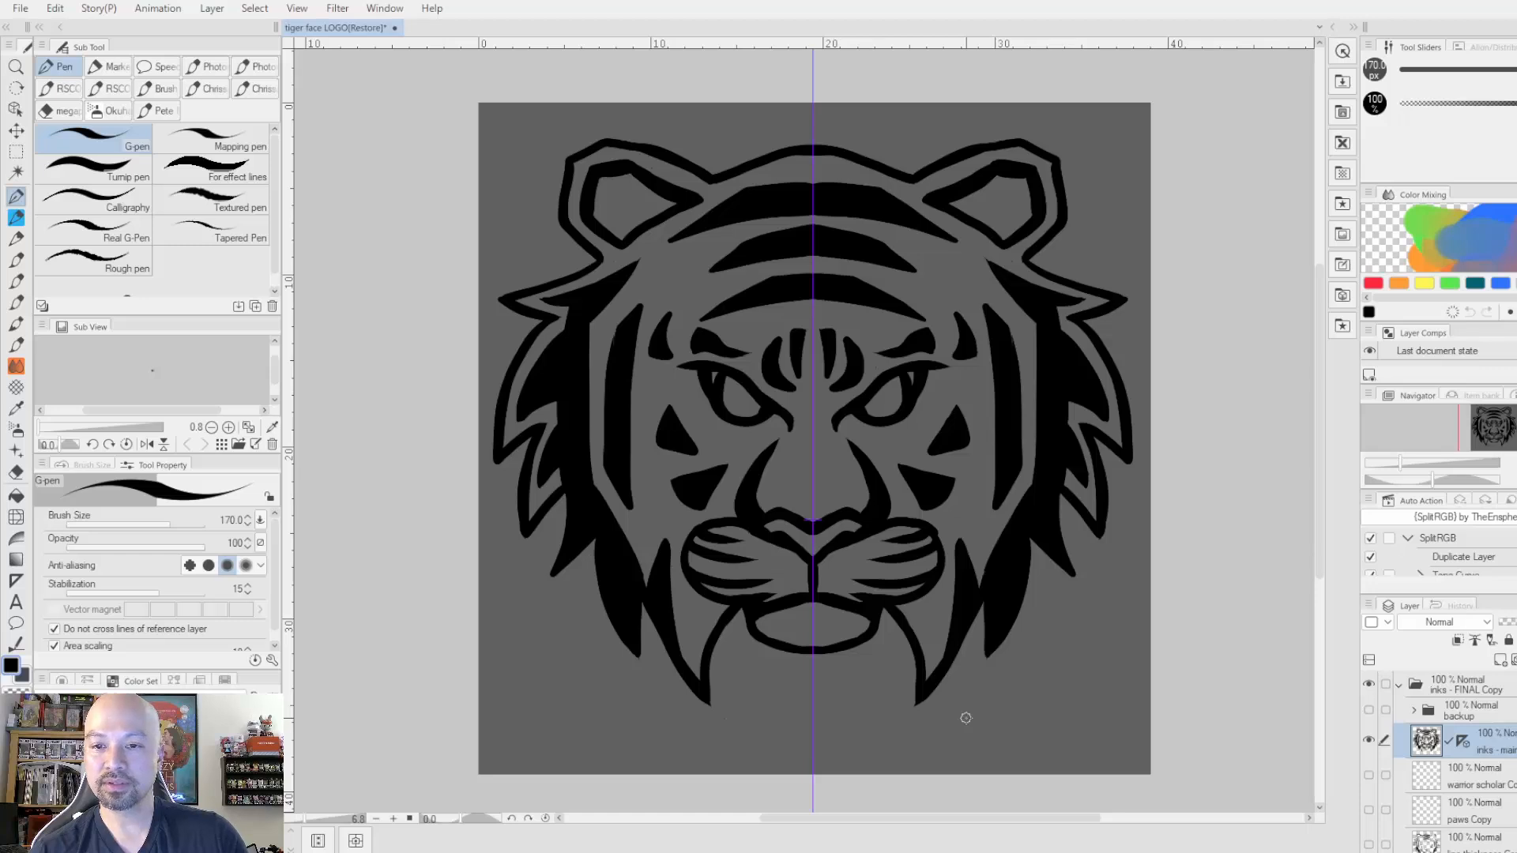
Check the merged inks layer by toggling its visibility, and thicken the lower chin outline on it with mirrored G-pen strokes.
click(1370, 739)
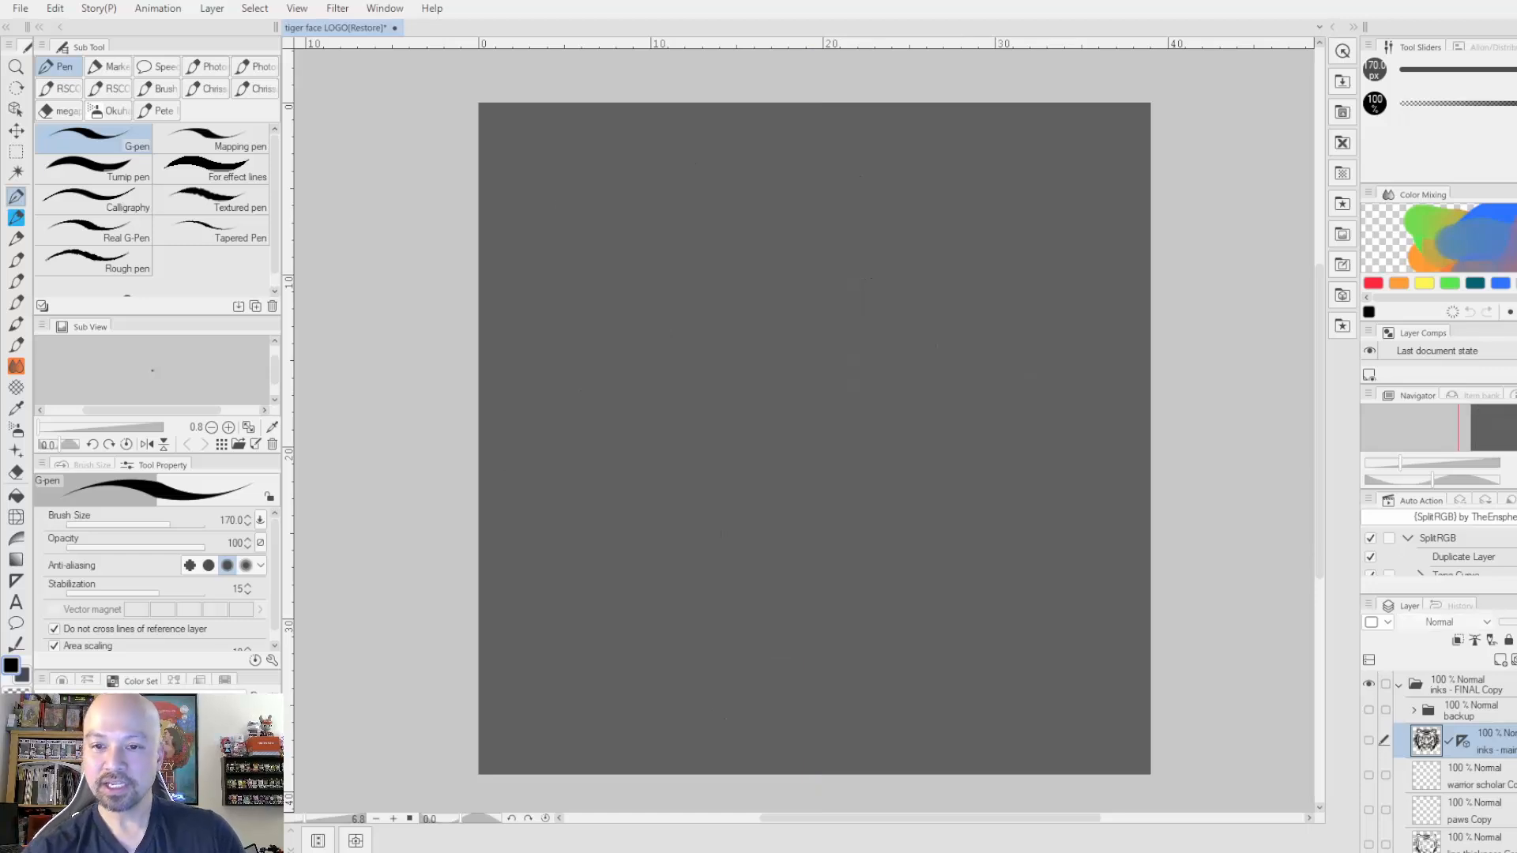
click(1369, 739)
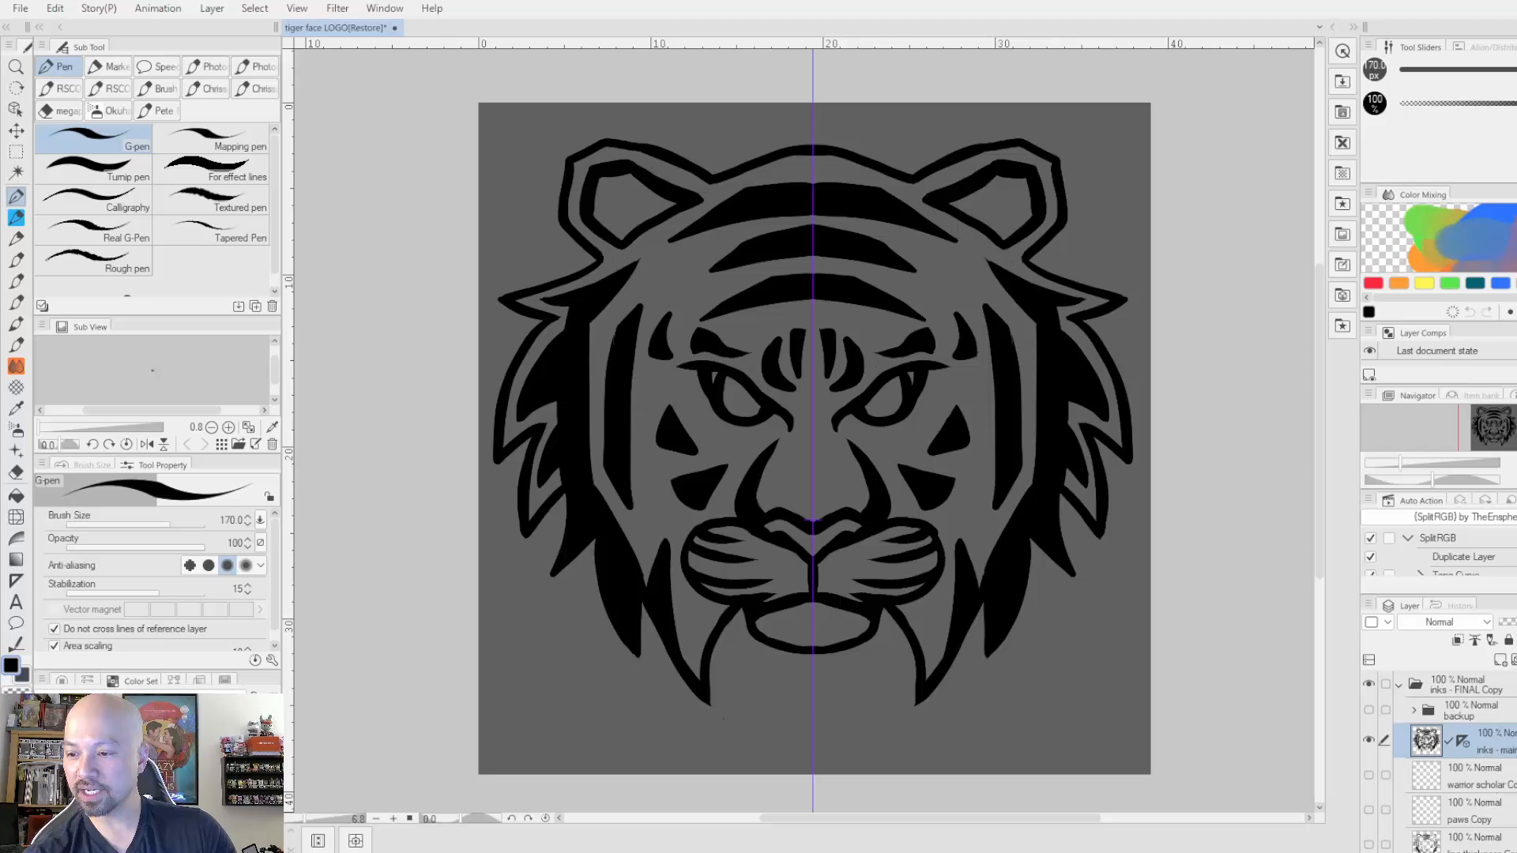
click(1507, 842)
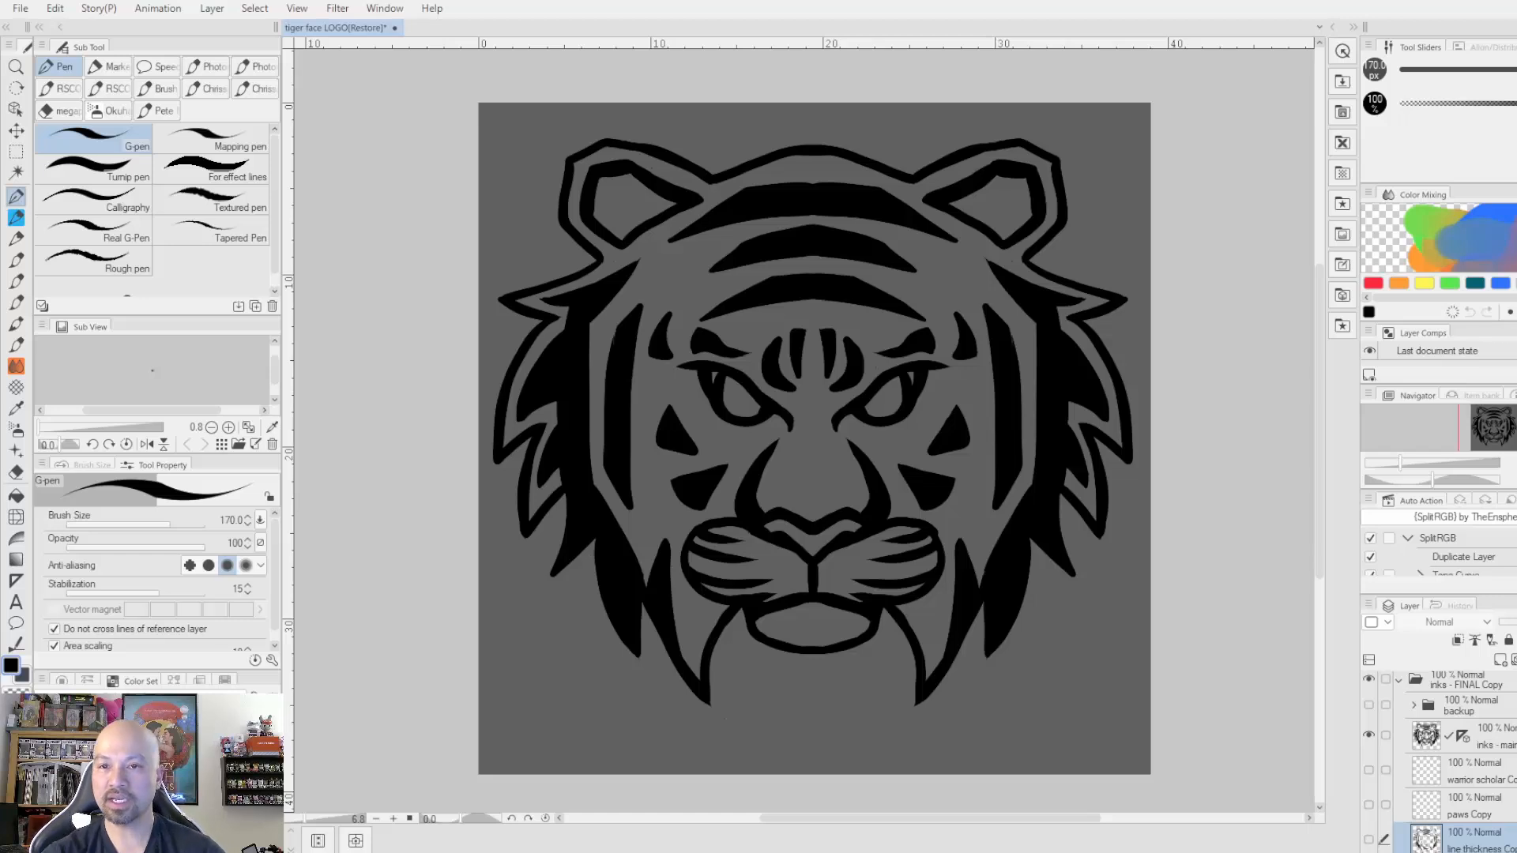
click(1483, 730)
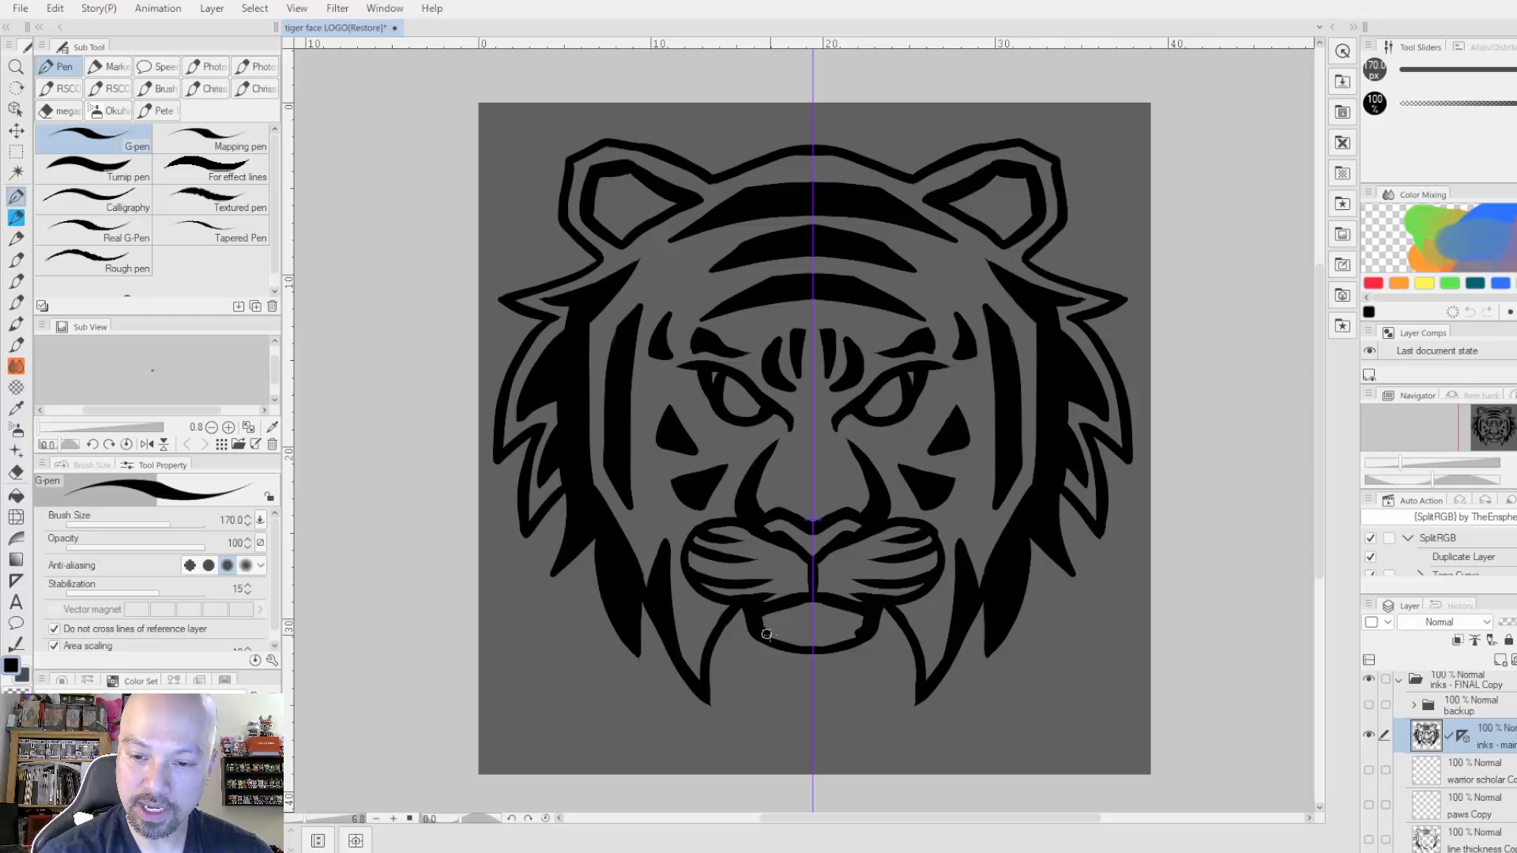
drag(766, 634, 827, 642)
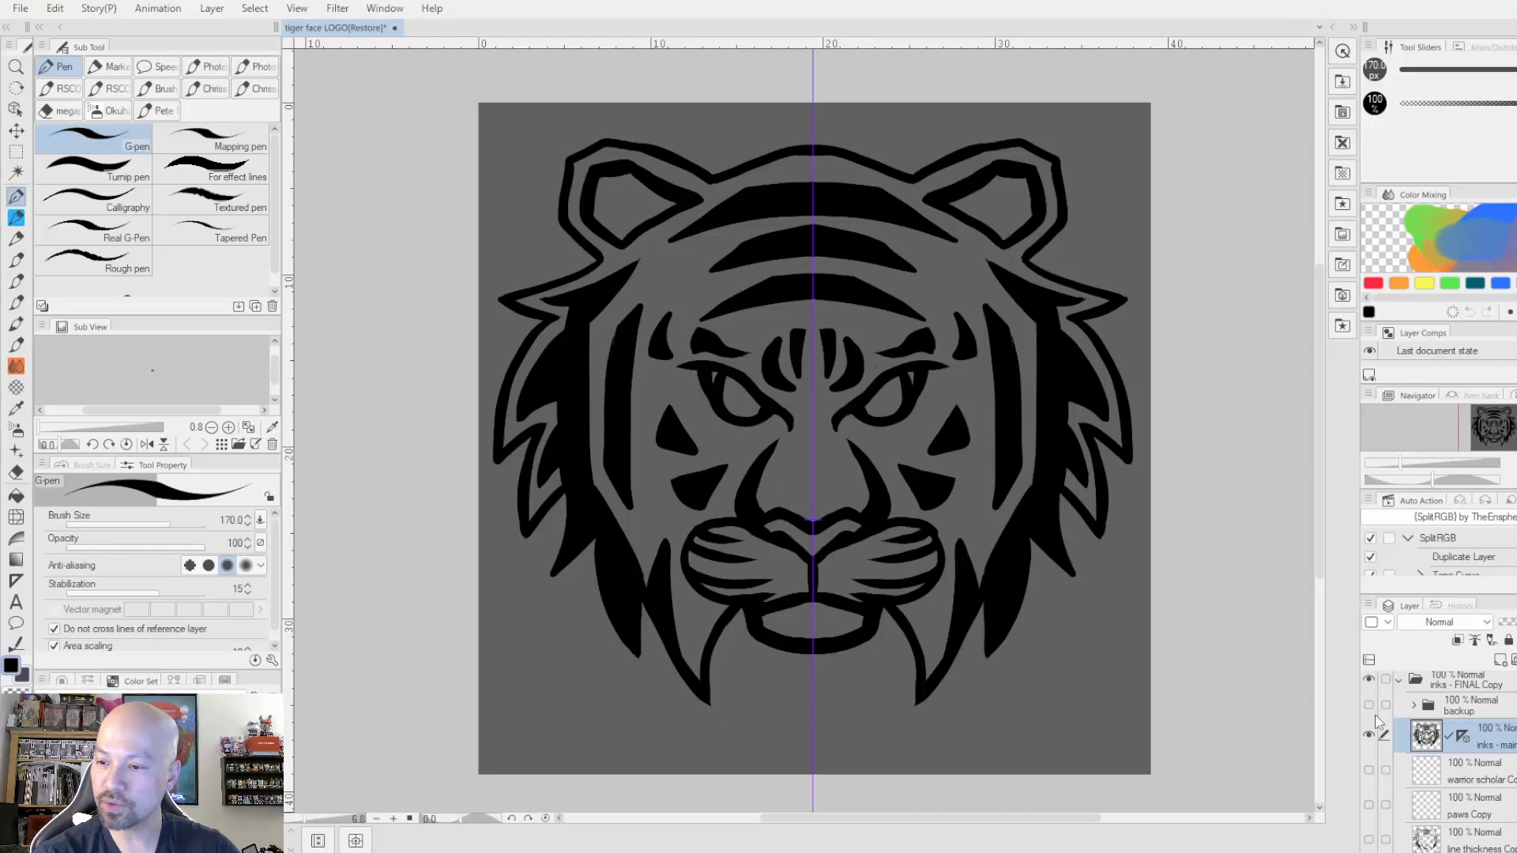
Set the merged inks layer as the reference layer, and select and show the warrior scholar Copy layer.
click(1469, 841)
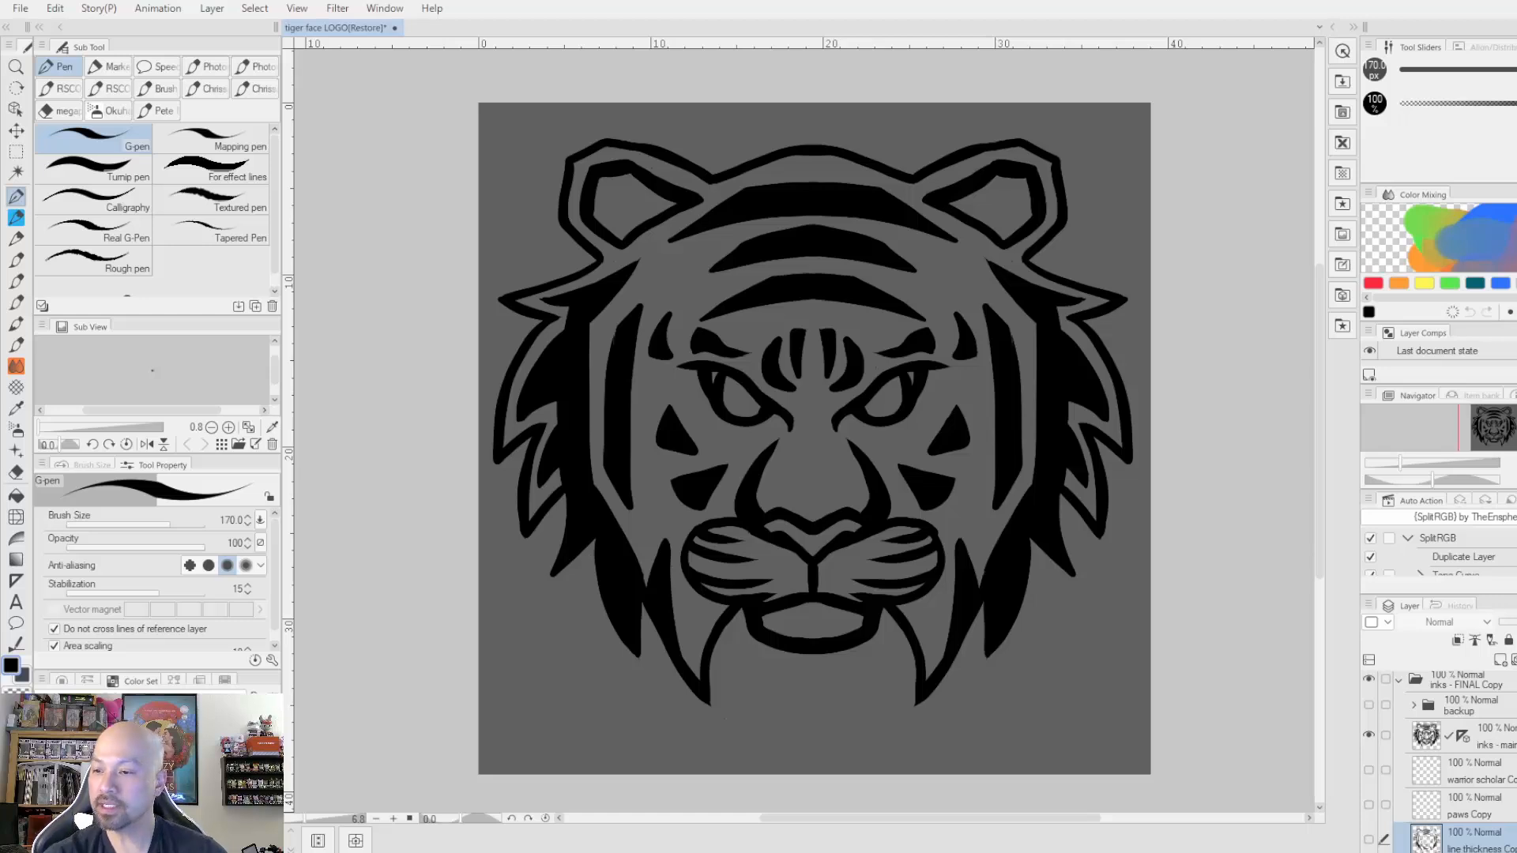
click(1496, 737)
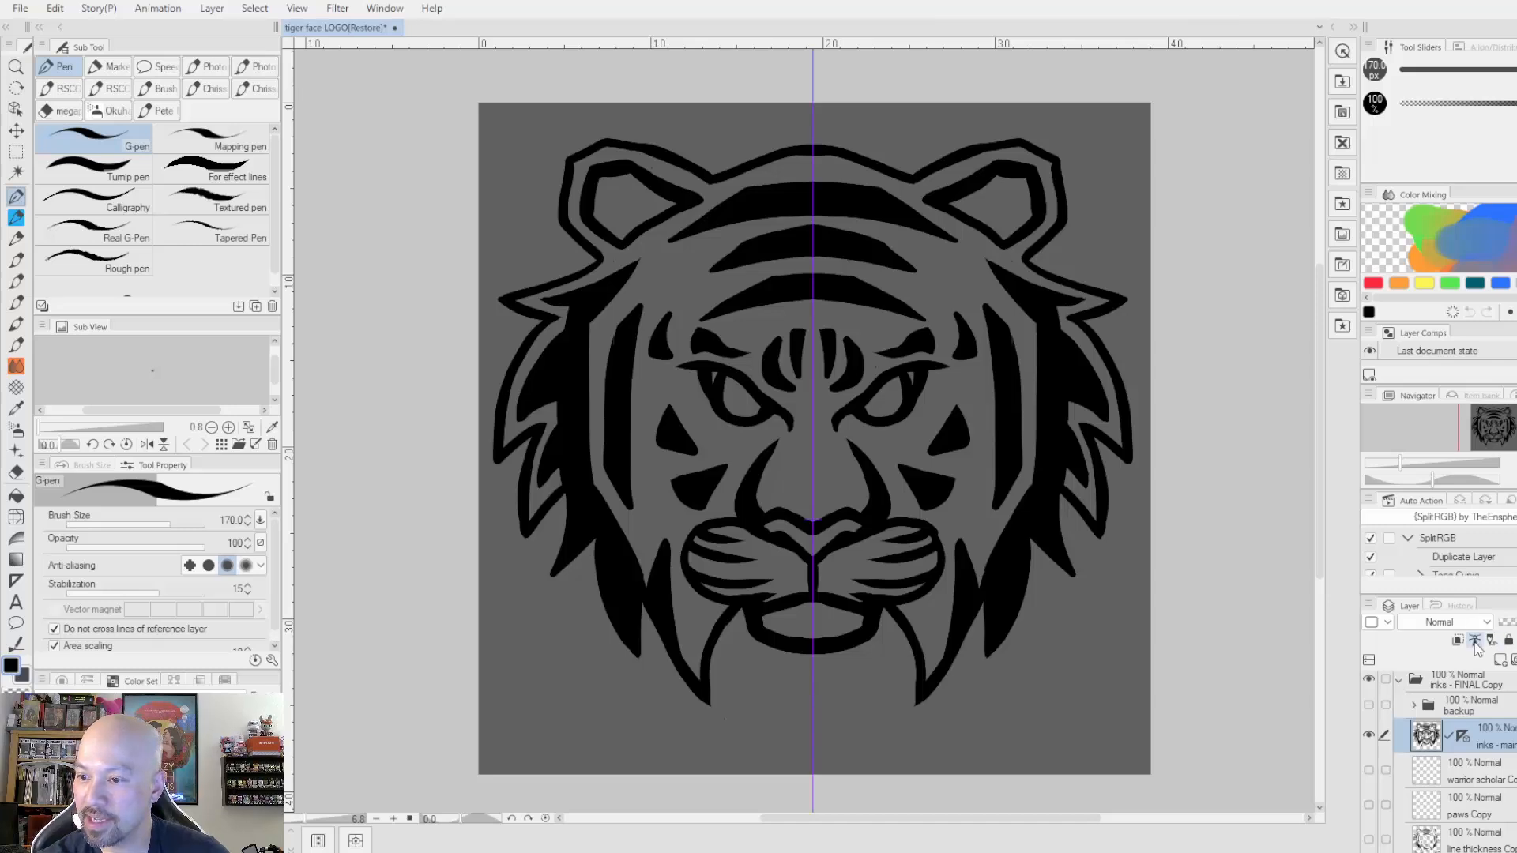
click(1376, 782)
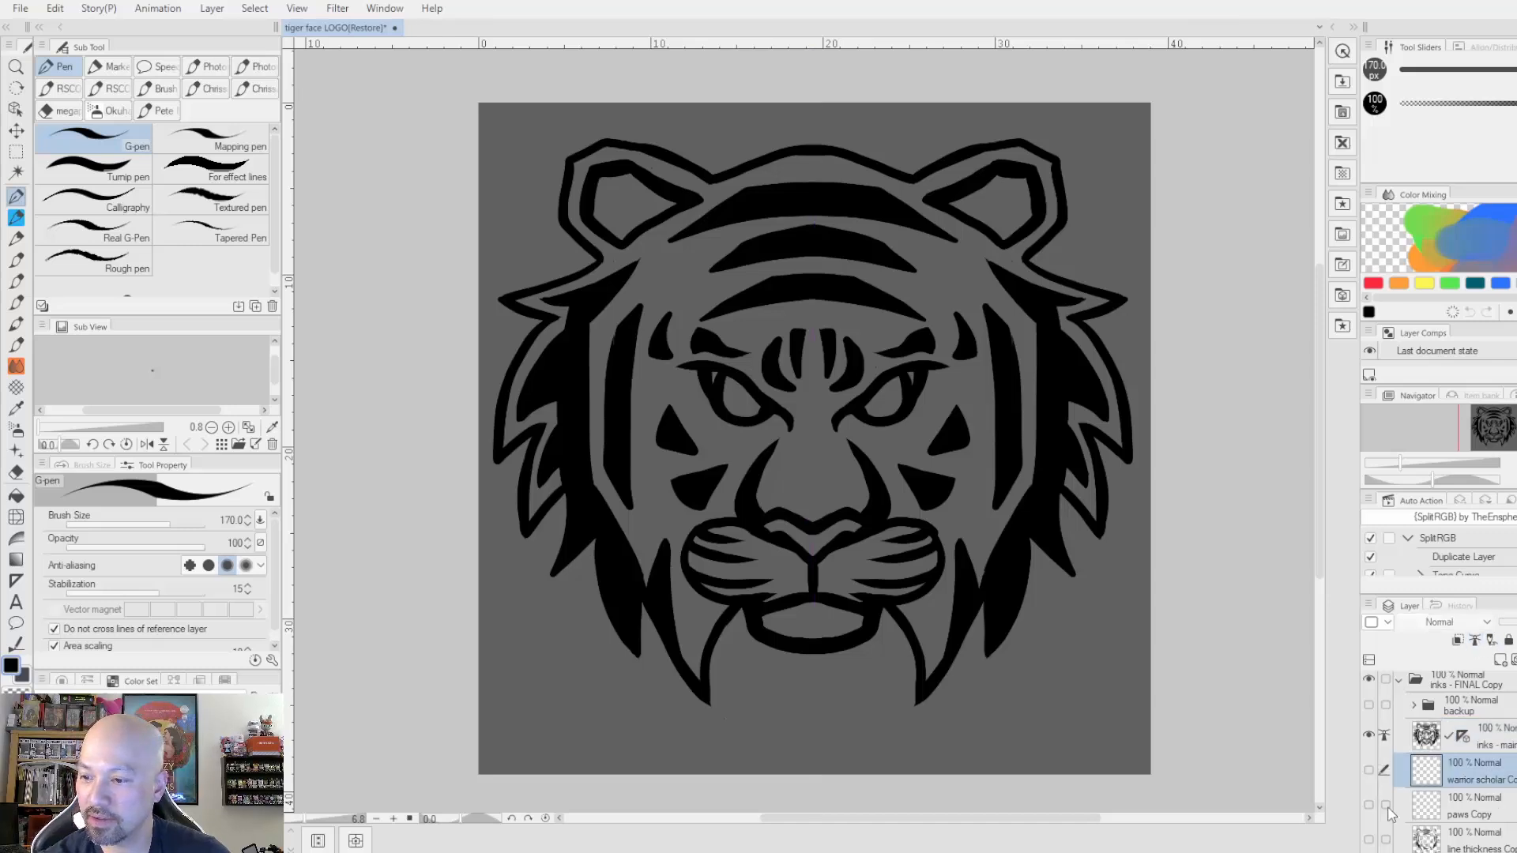
click(1370, 773)
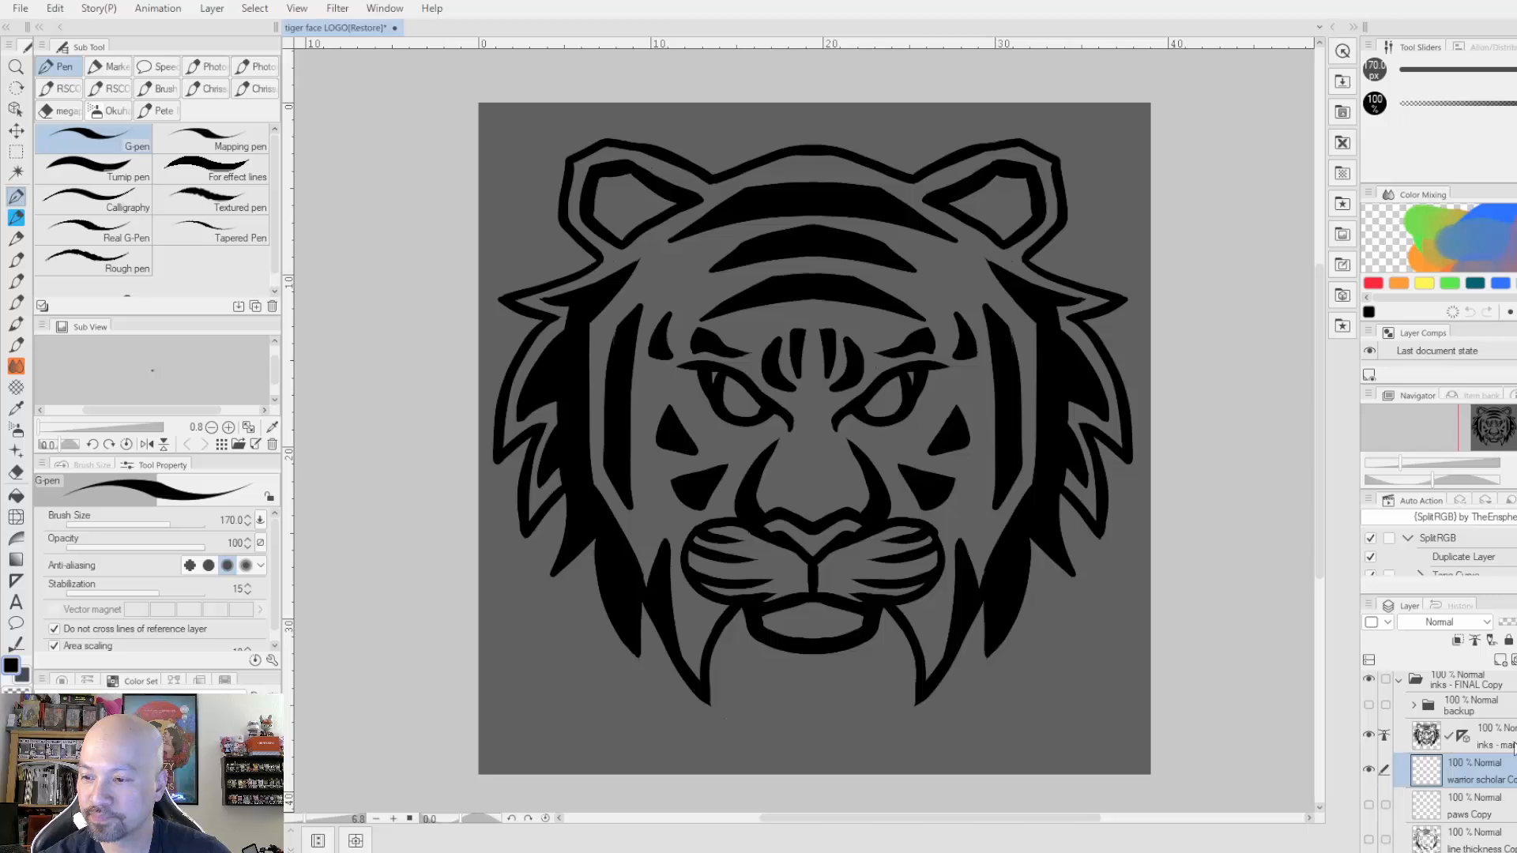
Fill both inner ears, both eyes and the nose with black using the Refer another layer fill.
click(16, 496)
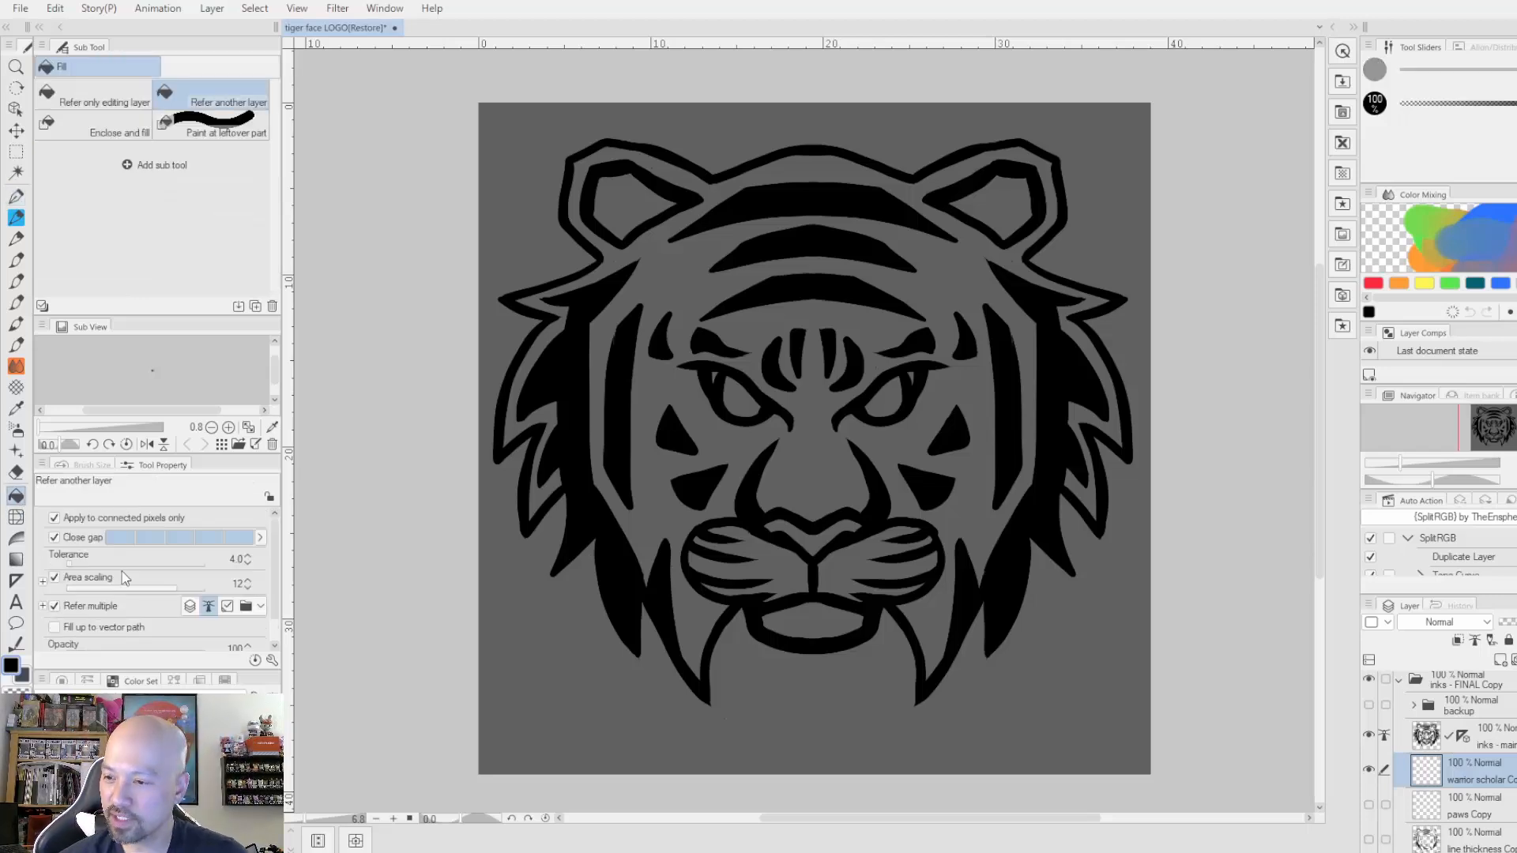
click(635, 199)
click(742, 395)
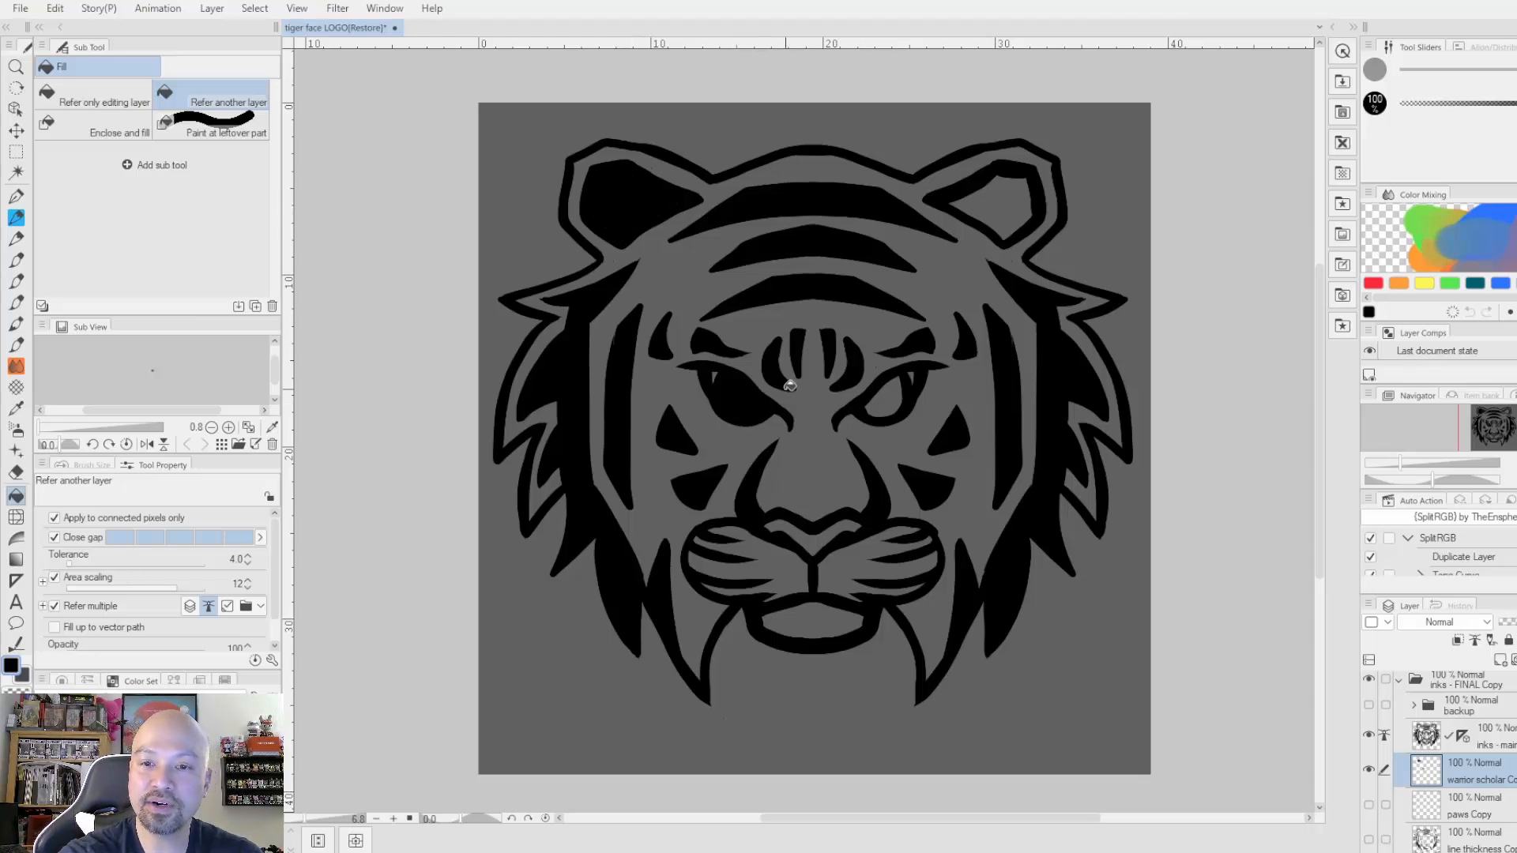
click(821, 536)
click(905, 395)
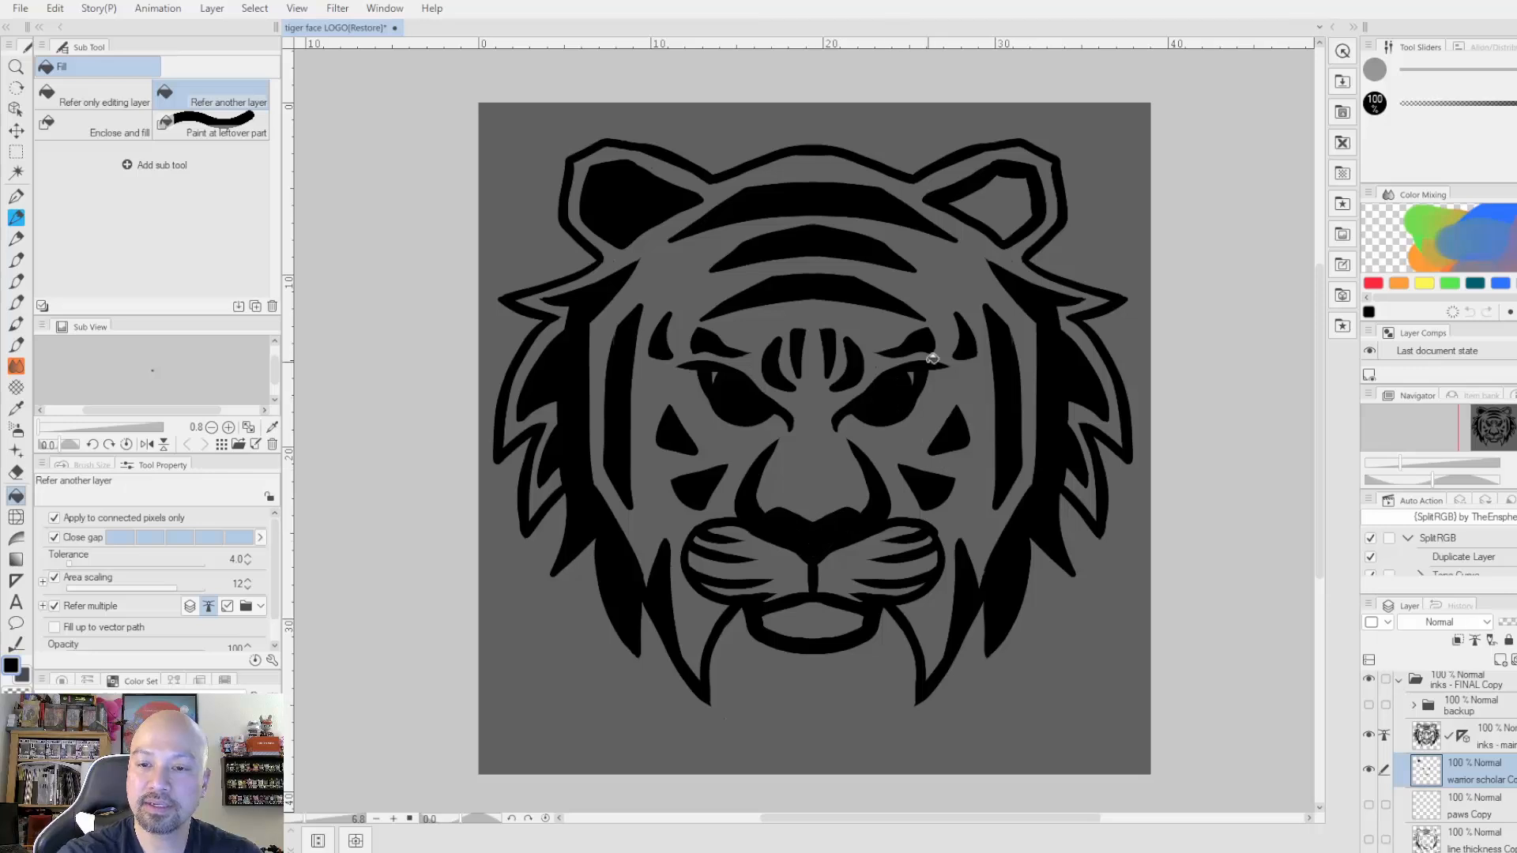
click(1014, 198)
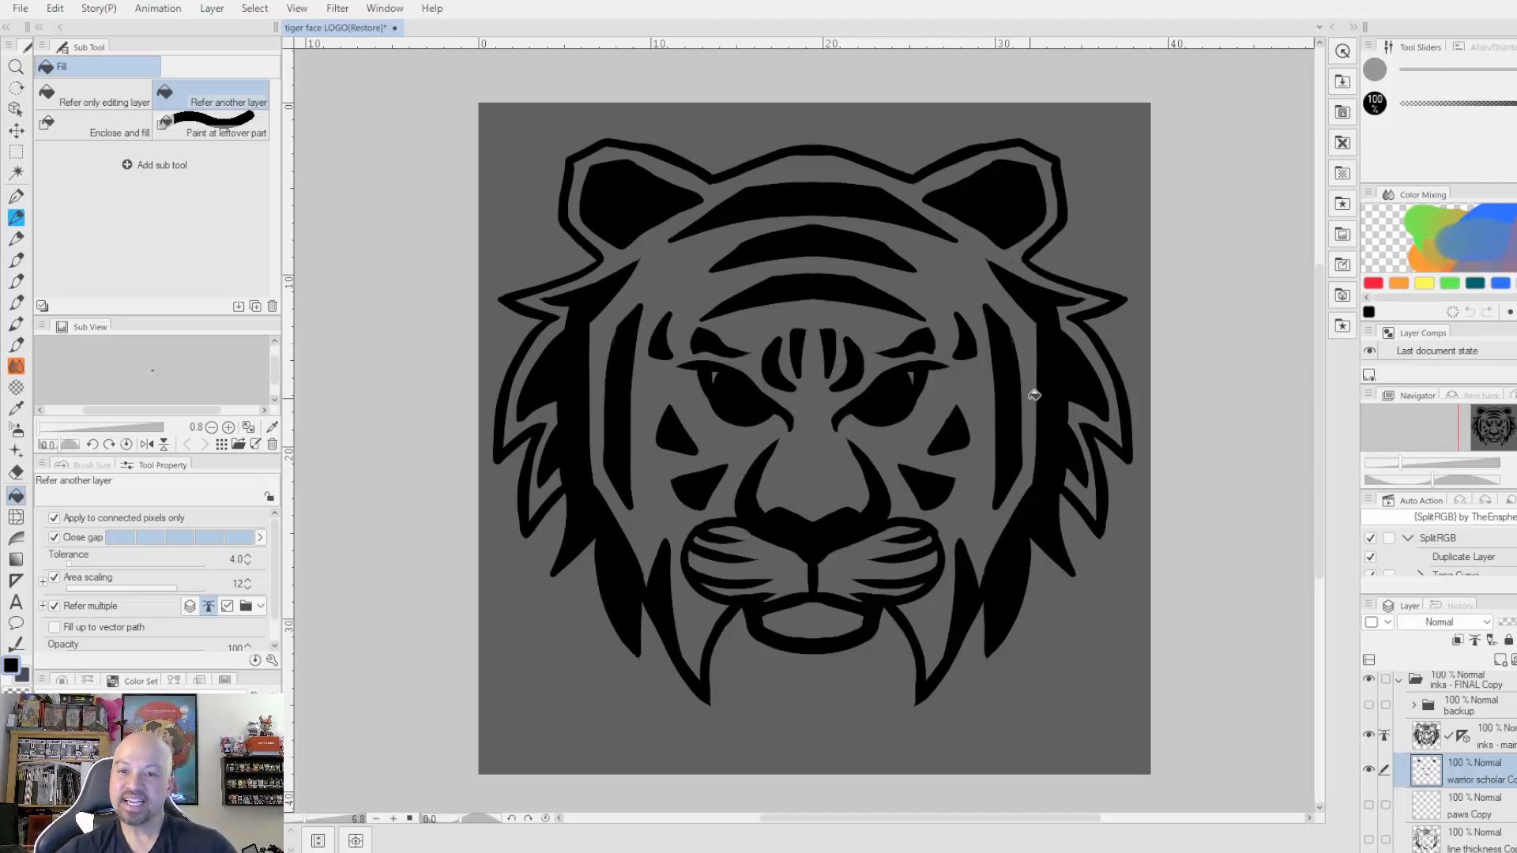
Undo the black fills of the eyes, nose and right inner ear, and refill only that ear after retrying the nose.
key(ctrl+z)
key(ctrl+z)
key(ctrl+z)
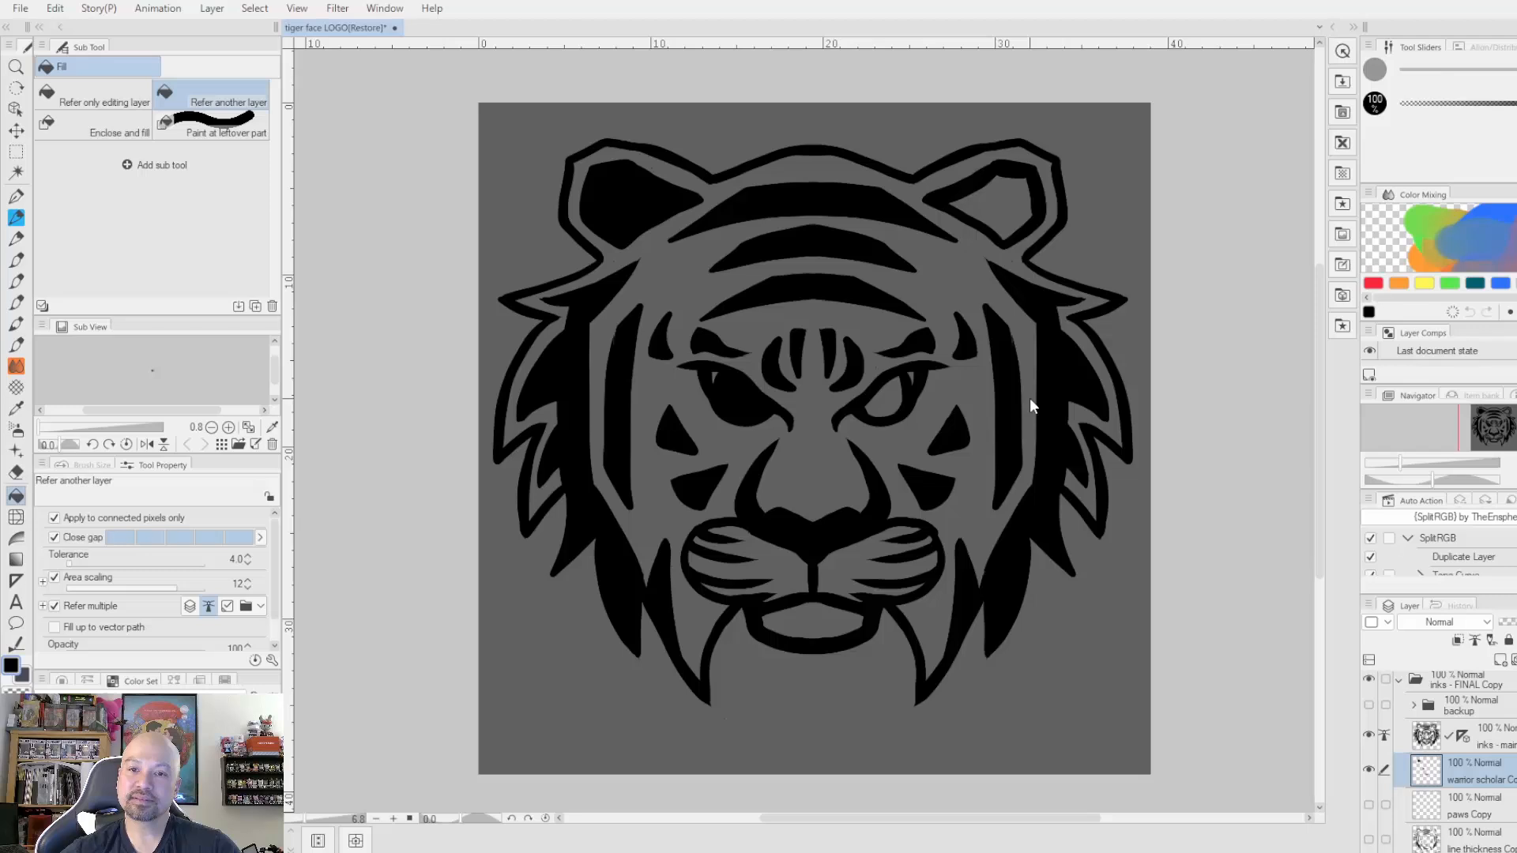
key(ctrl+z)
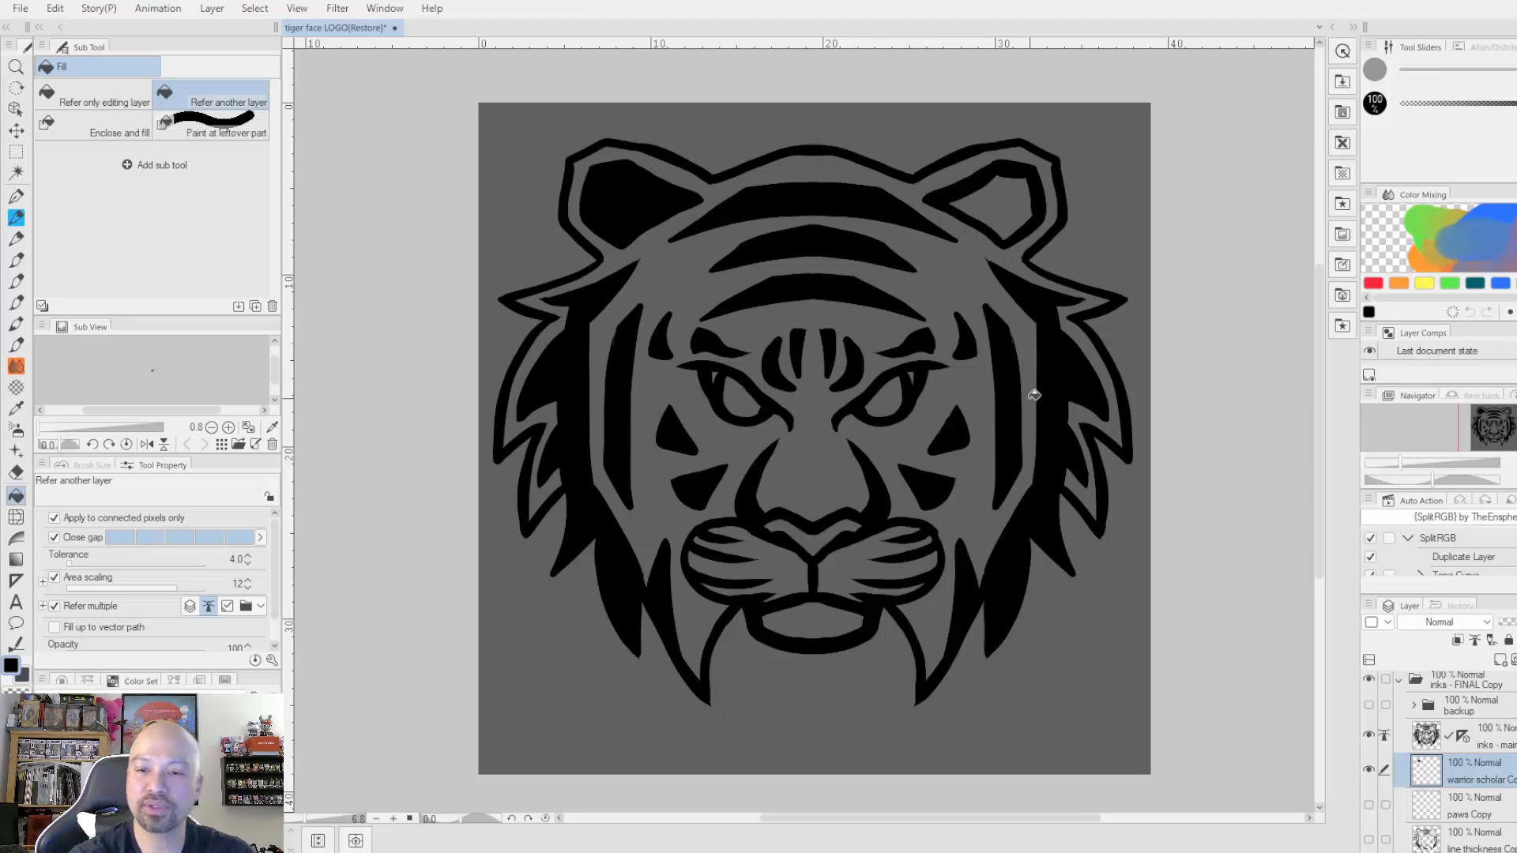
click(823, 536)
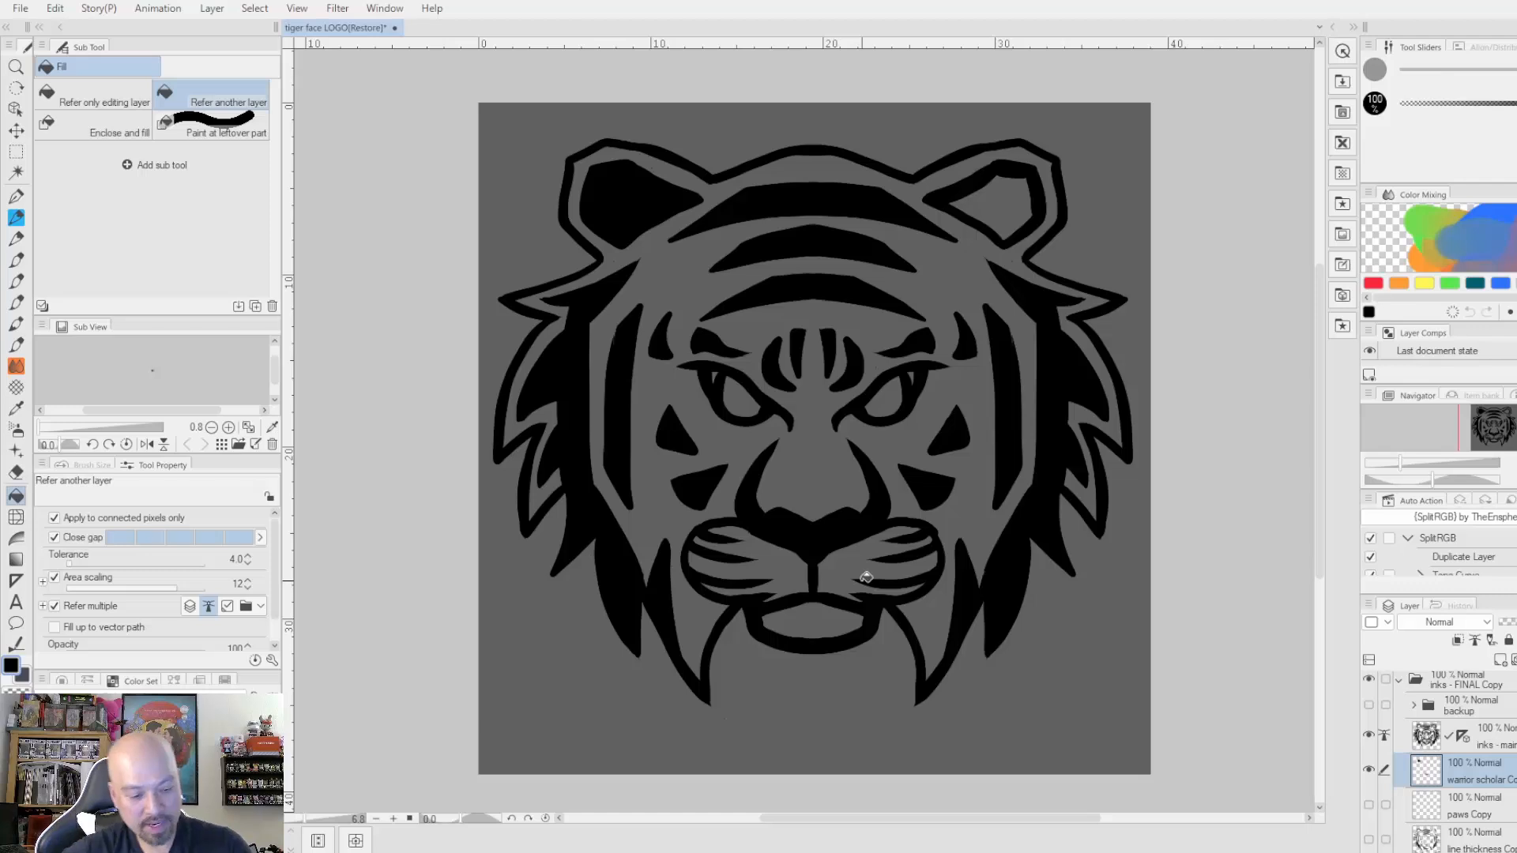
key(ctrl+z)
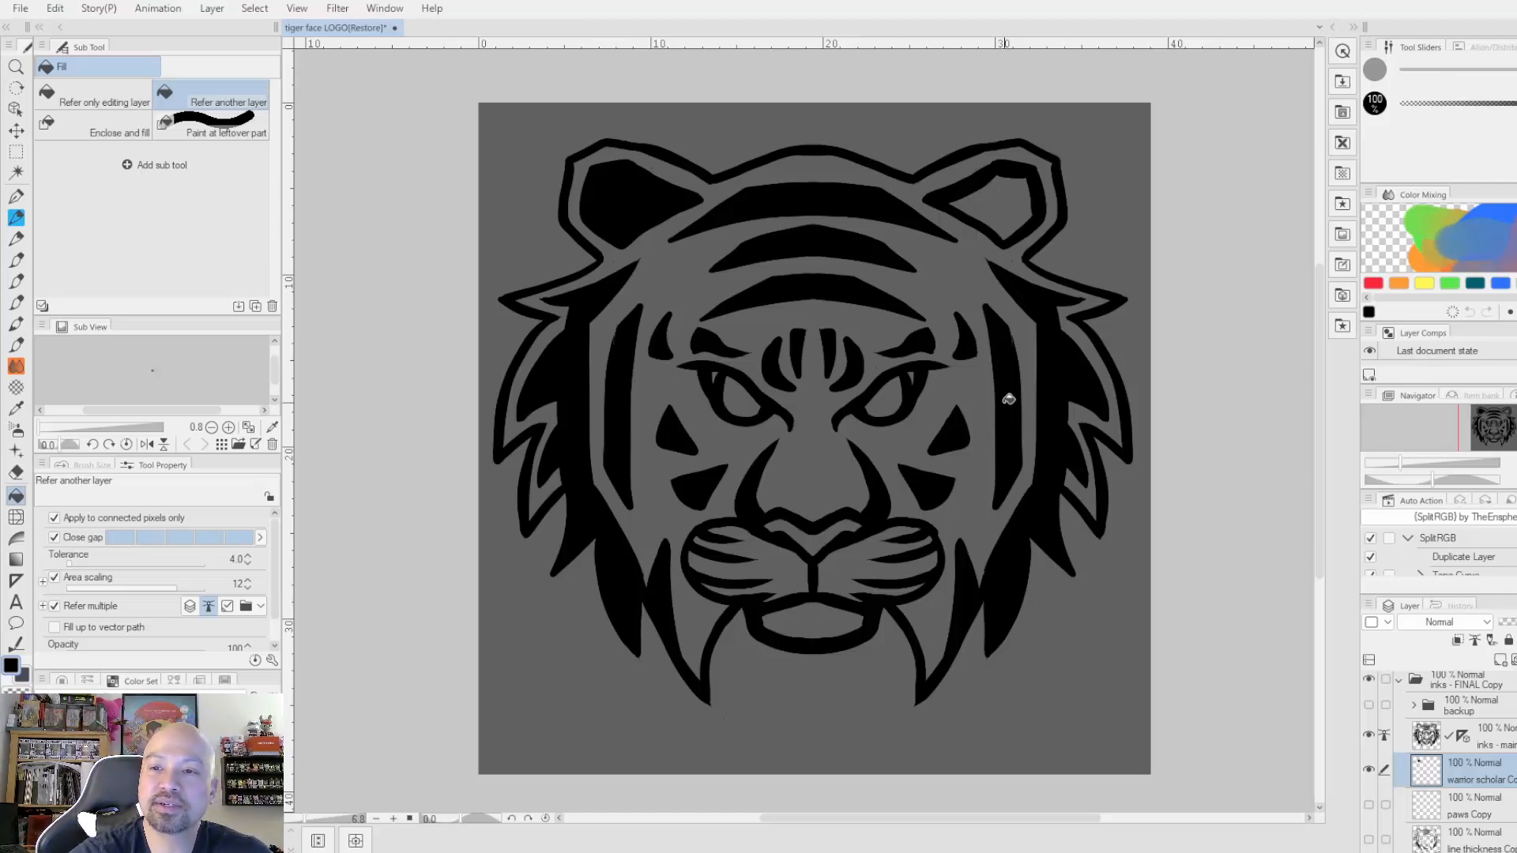
click(1016, 198)
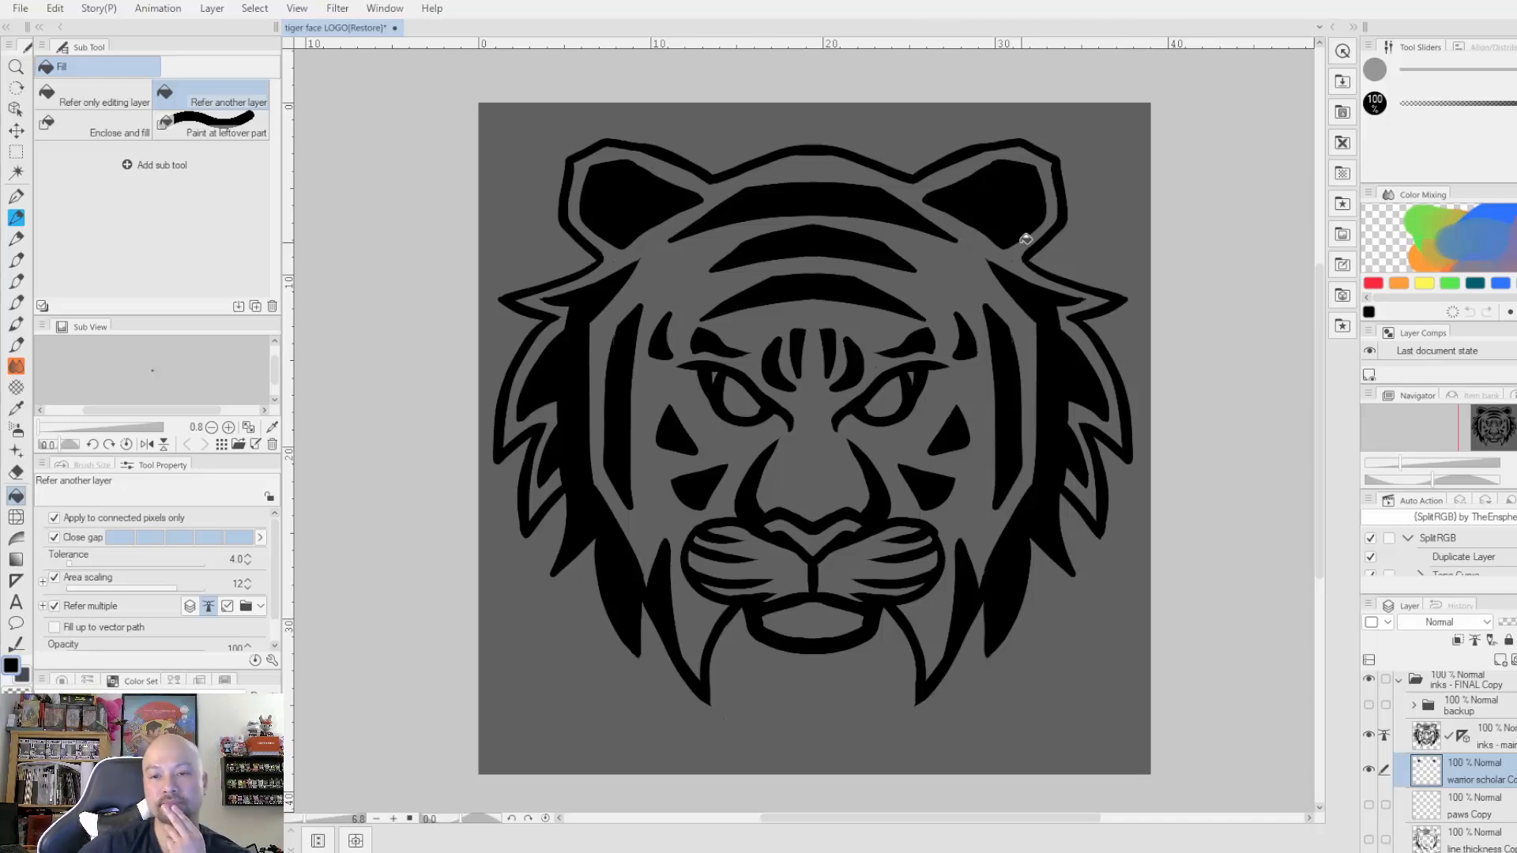